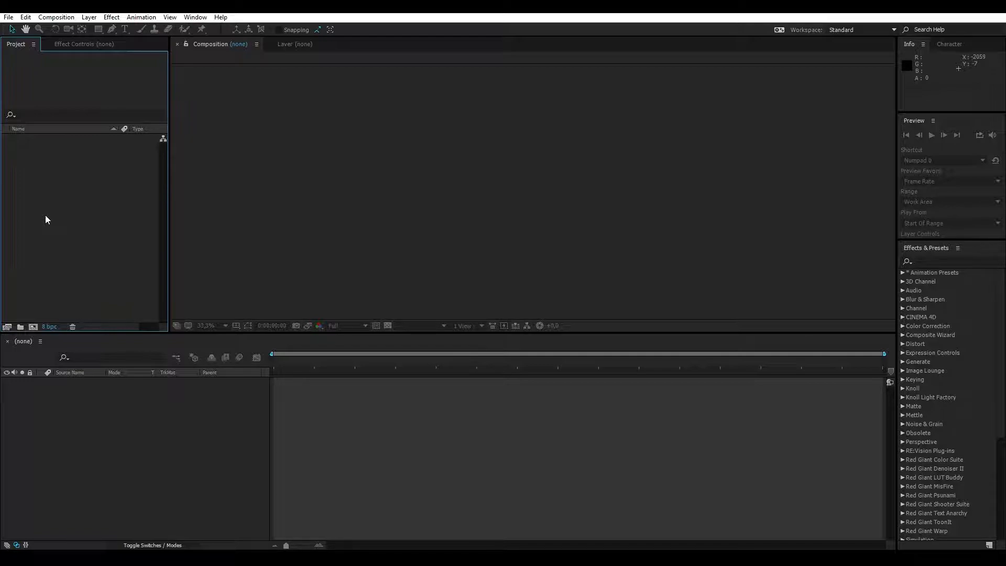
pyautogui.doubleClick(88, 221)
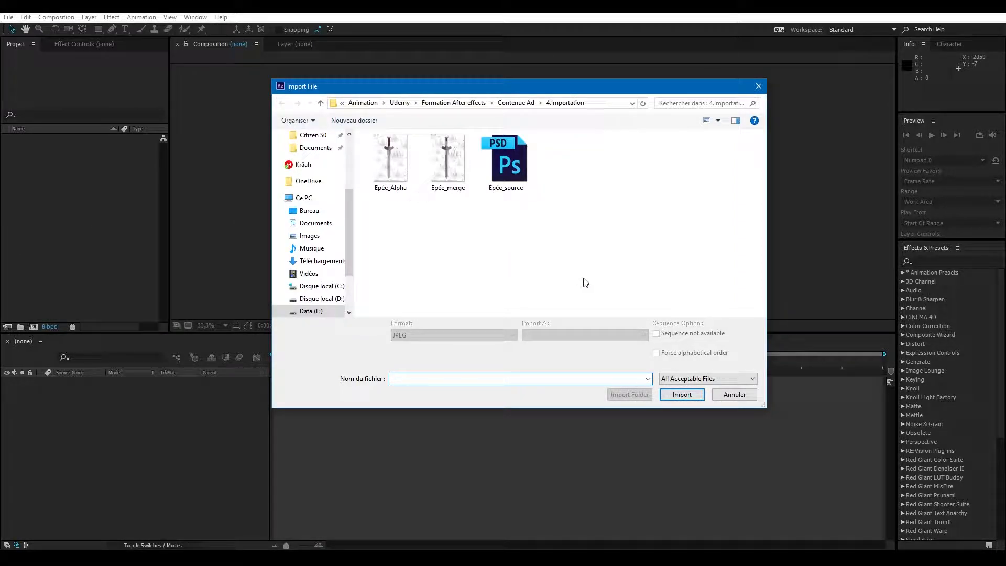
pyautogui.click(733, 394)
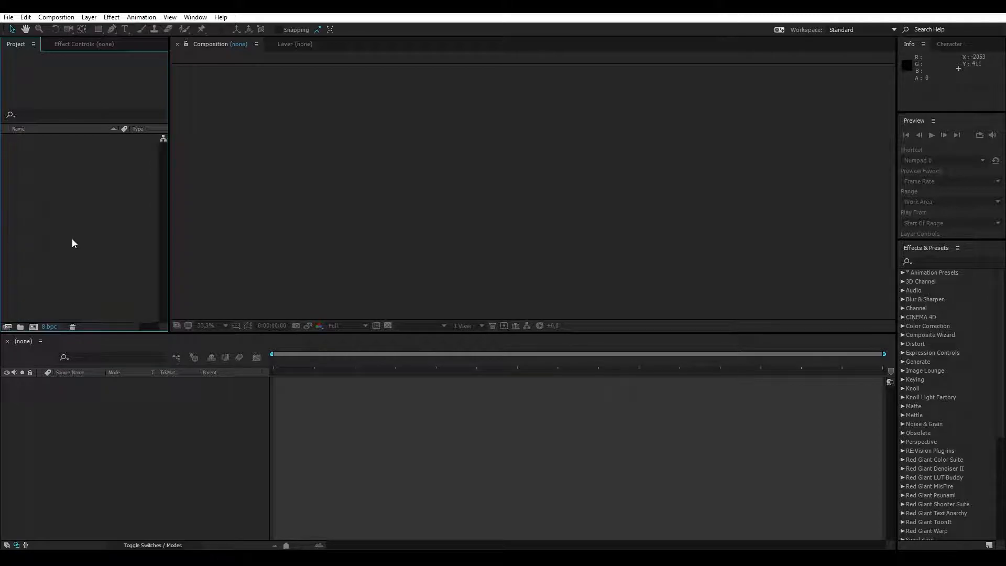
pyautogui.doubleClick(77, 224)
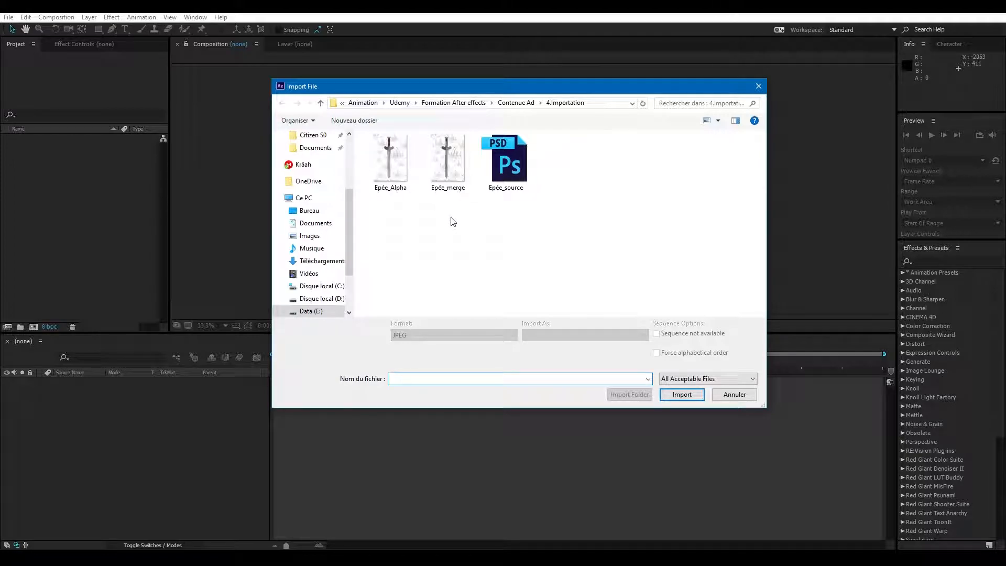
pyautogui.click(757, 87)
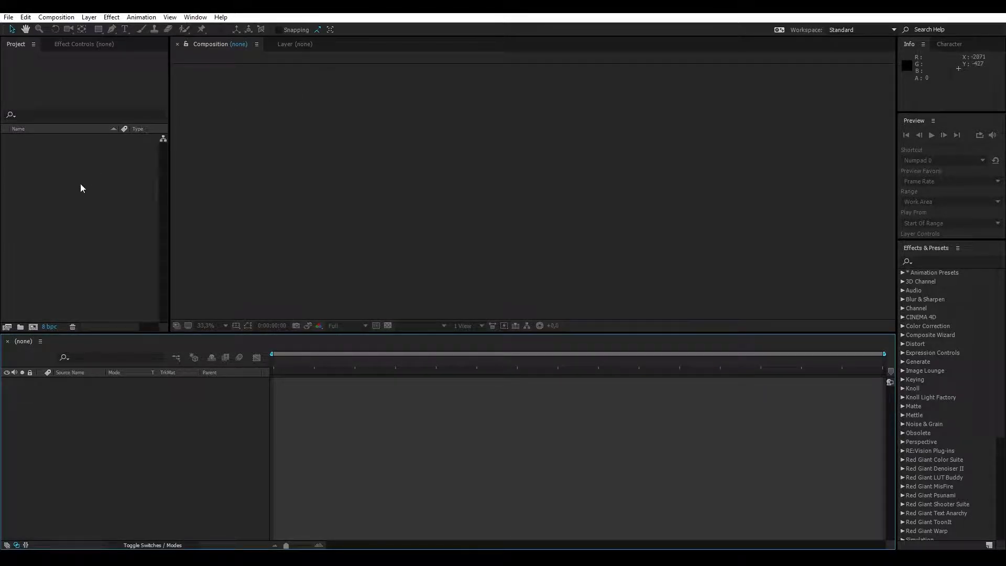
pyautogui.click(70, 198)
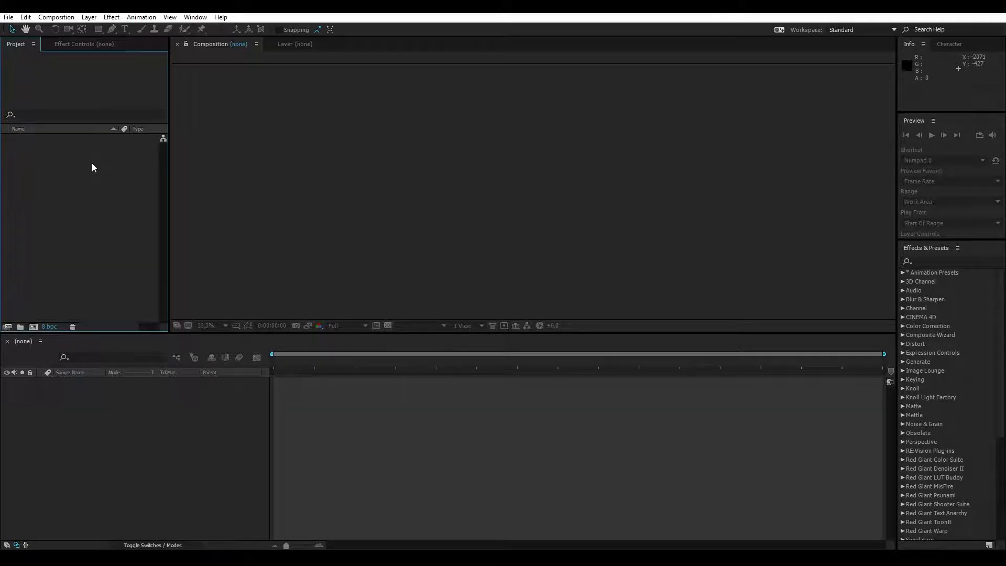
# - Open the file import dialog and examine the Epée_Alpha, Epée_merge and Epée_source files in the 4.Importation folder
pyautogui.doubleClick(90, 296)
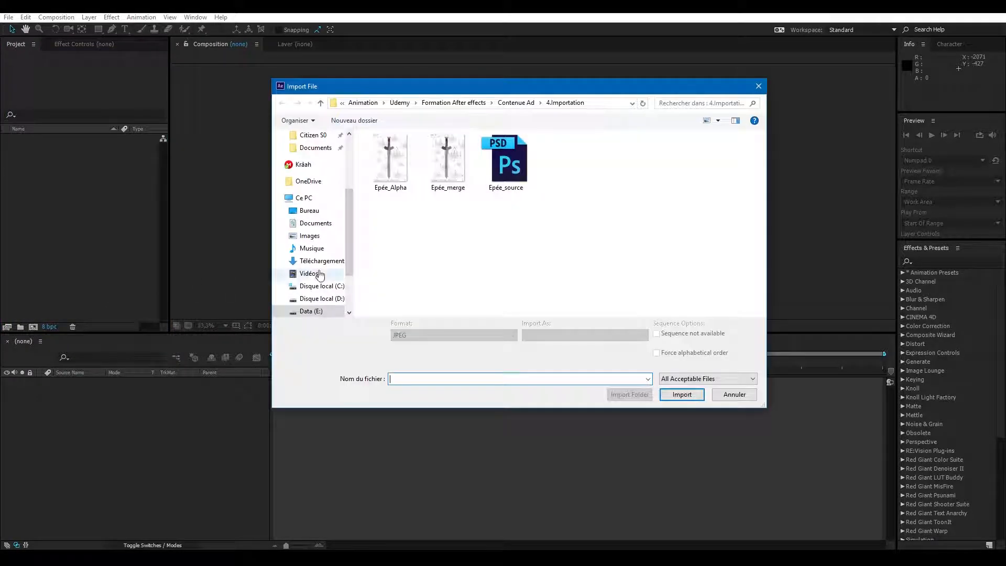
pyautogui.moveTo(382, 215); pyautogui.dragTo(572, 164)
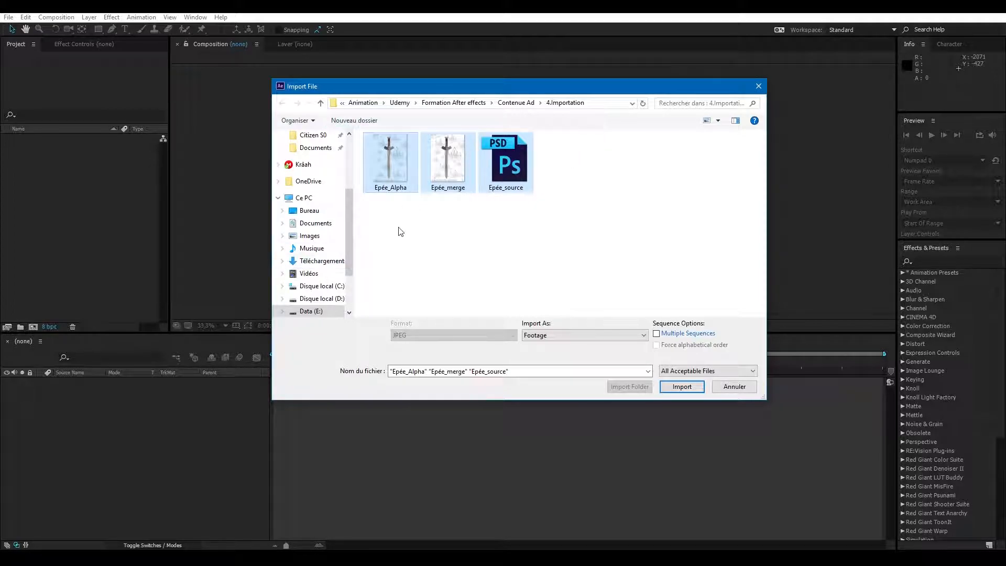
pyautogui.click(386, 156)
pyautogui.click(464, 173)
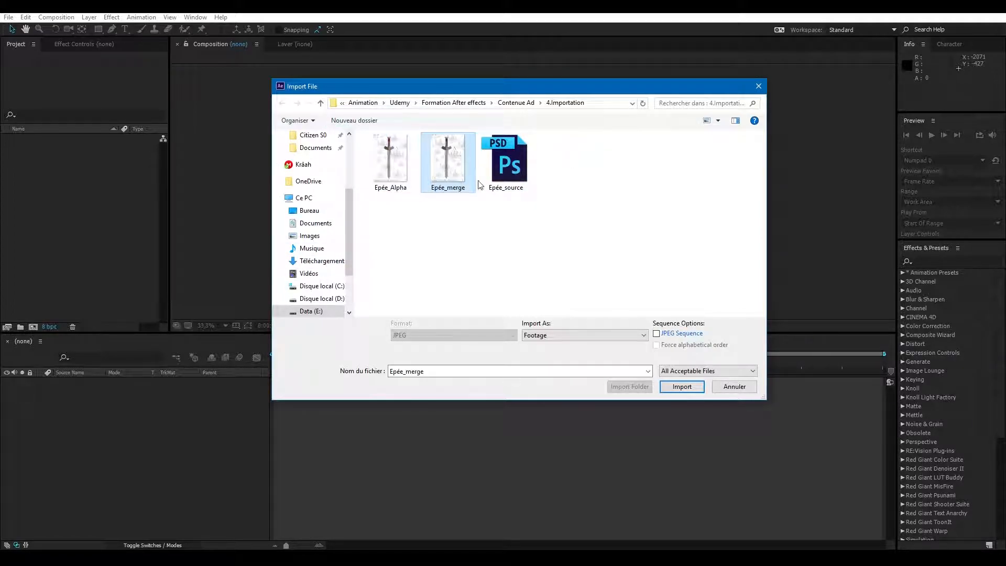
pyautogui.click(509, 165)
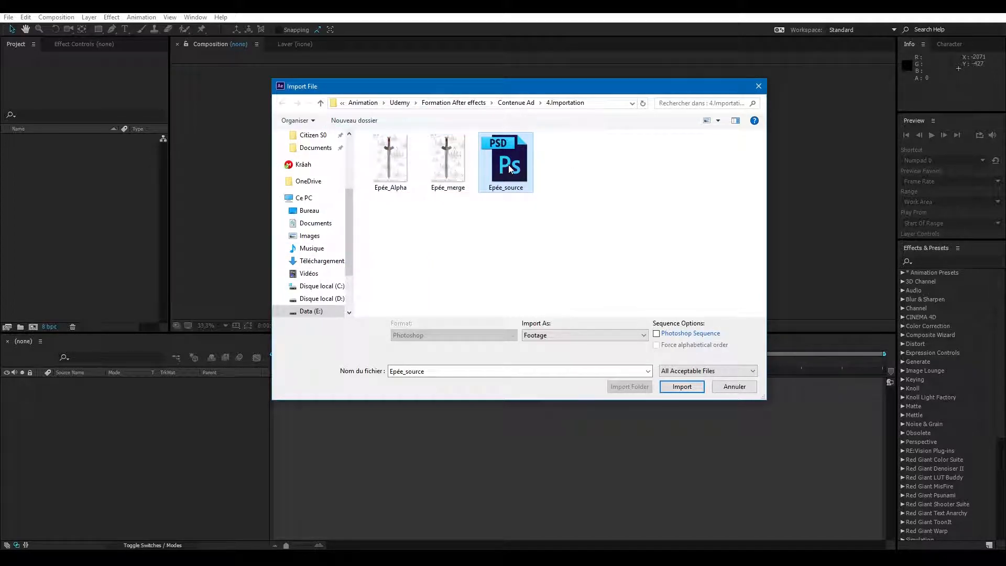
pyautogui.click(538, 260)
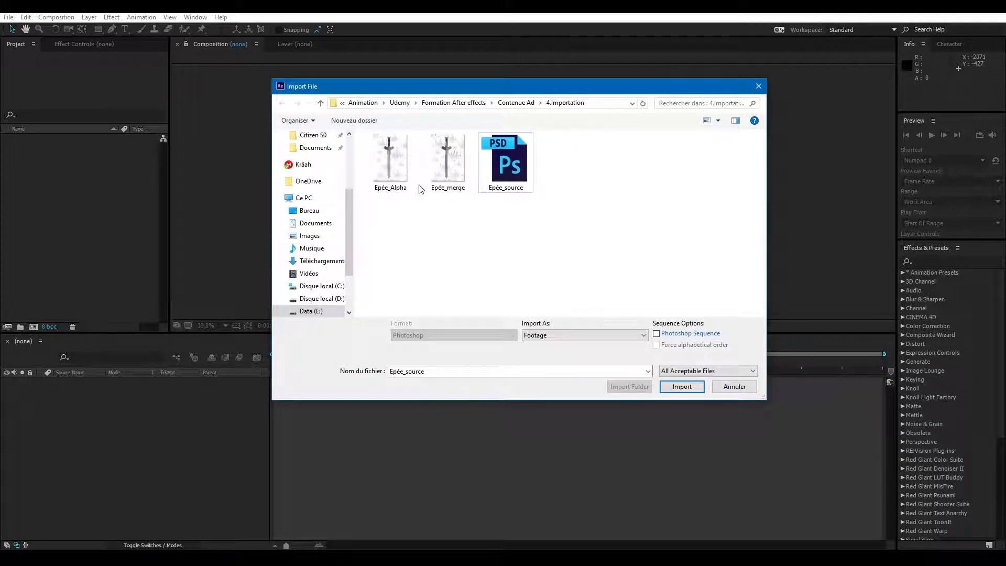
pyautogui.moveTo(387, 216); pyautogui.dragTo(581, 168)
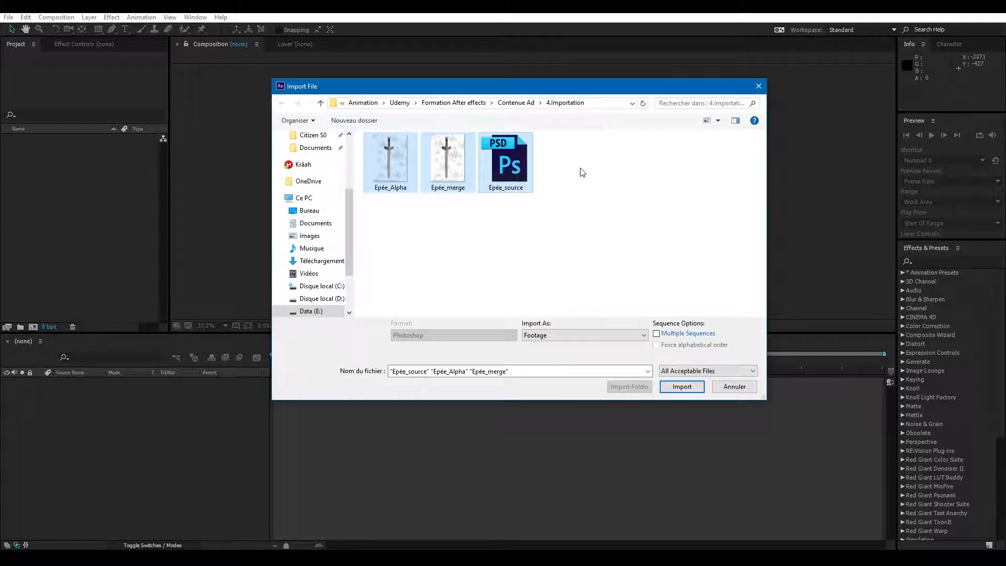
pyautogui.click(639, 215)
pyautogui.click(401, 159)
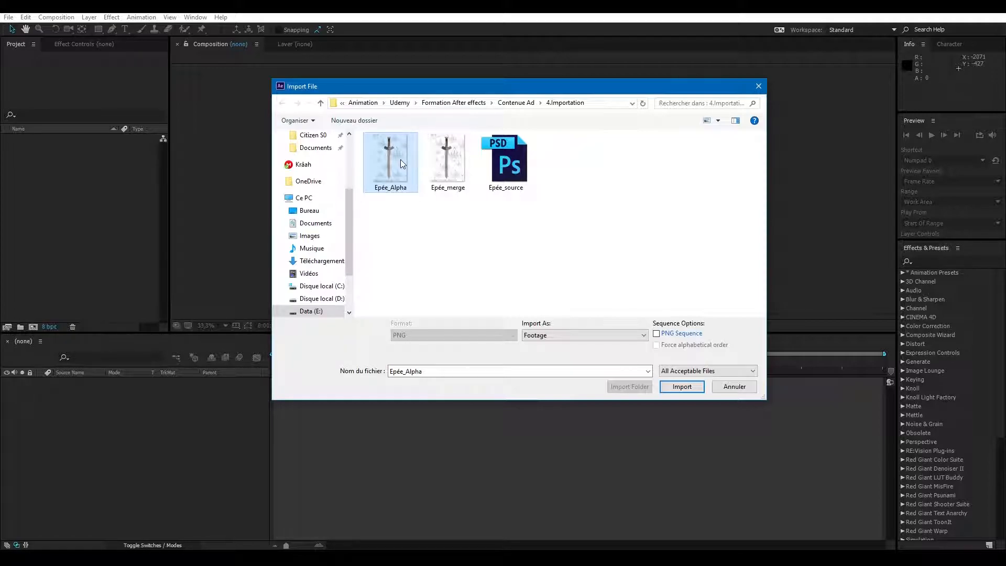
pyautogui.click(453, 162)
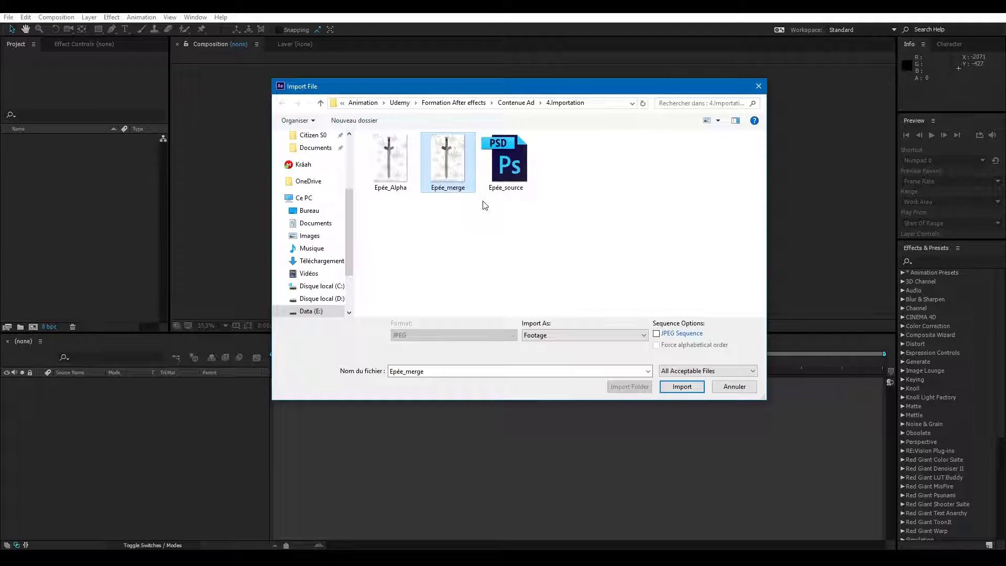
pyautogui.click(504, 162)
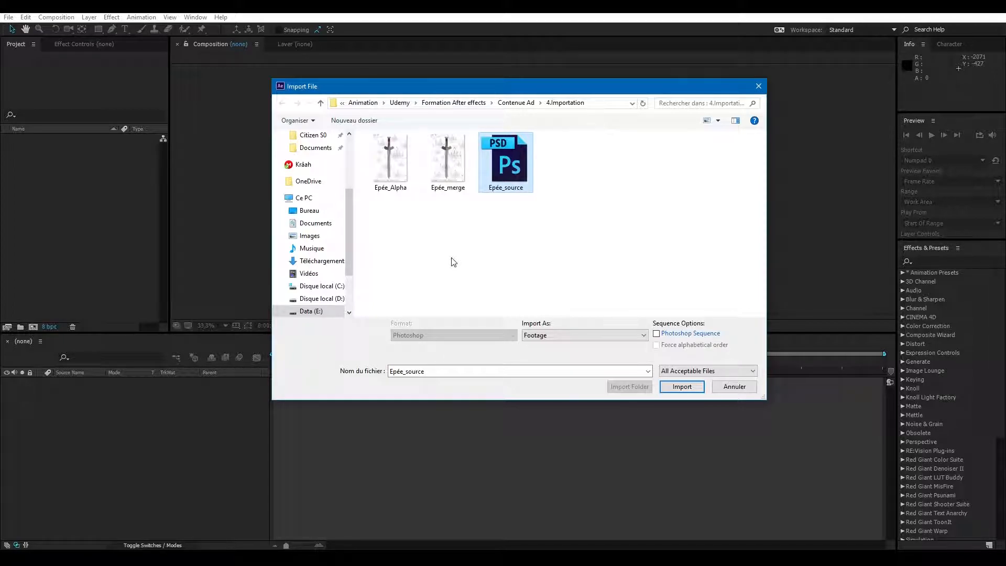
# - Import Epée_merge as Footage without the JPEG sequence option, and close the Mettle SkyBox VR Player window
pyautogui.click(447, 181)
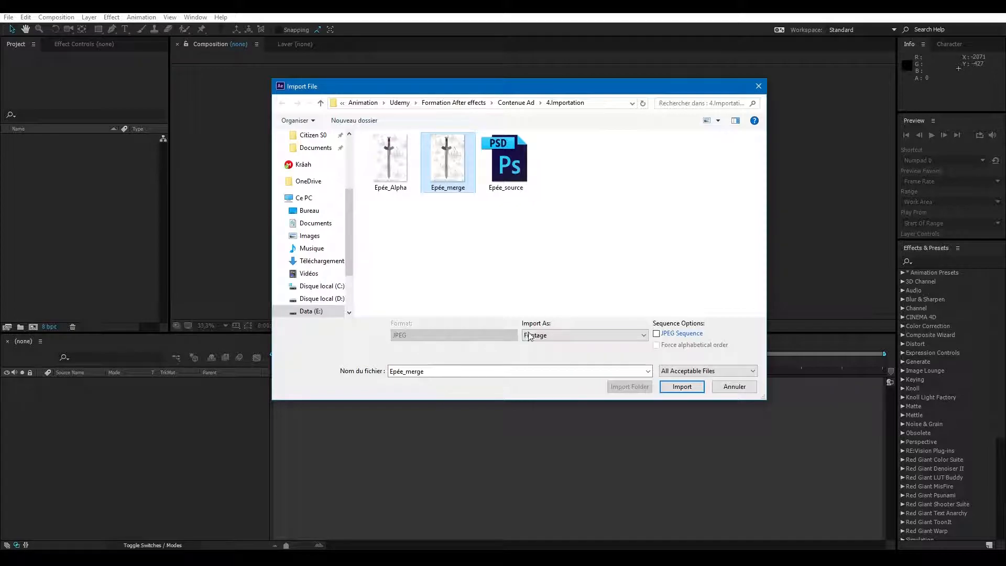
pyautogui.click(629, 338)
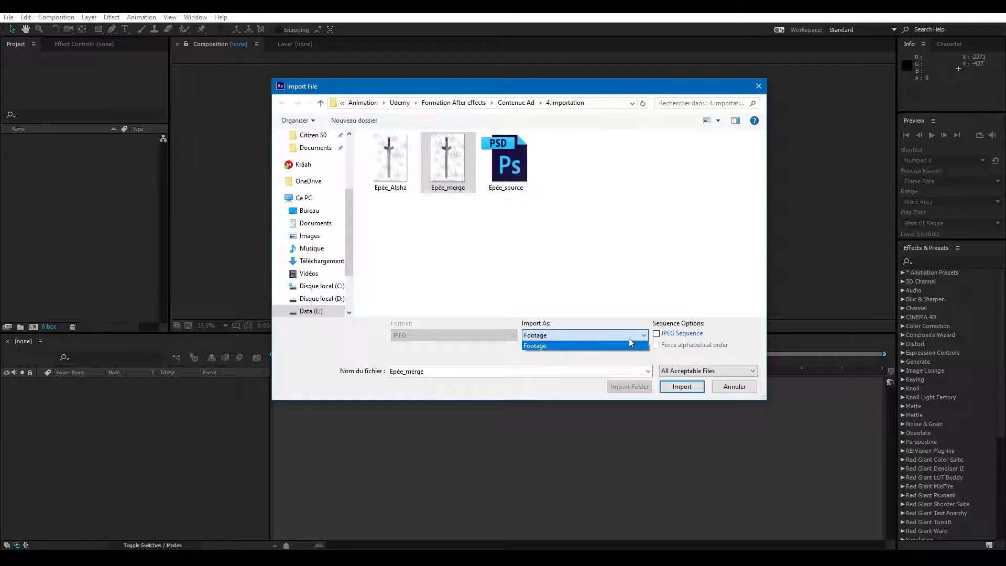
pyautogui.click(631, 346)
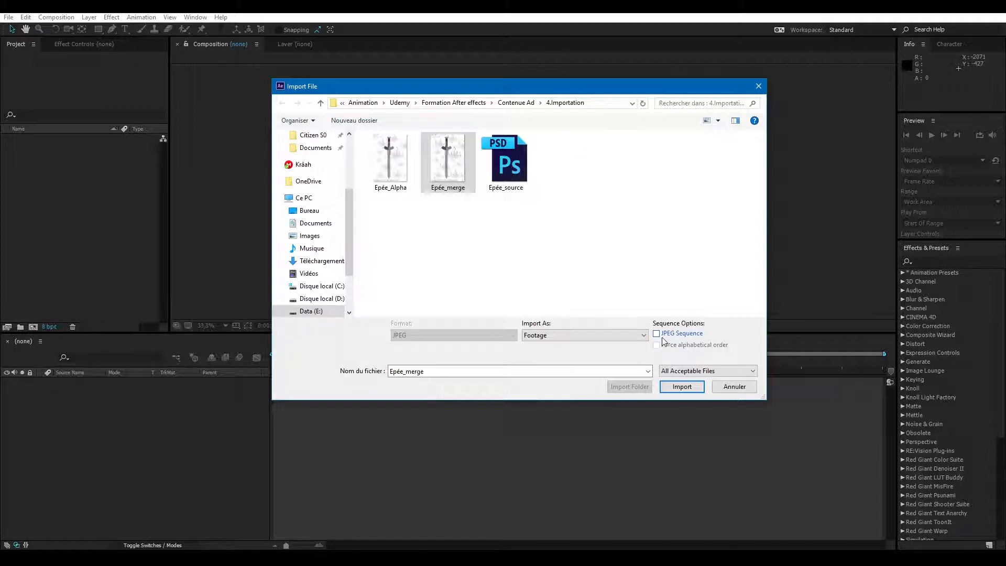
pyautogui.click(657, 334)
pyautogui.click(688, 371)
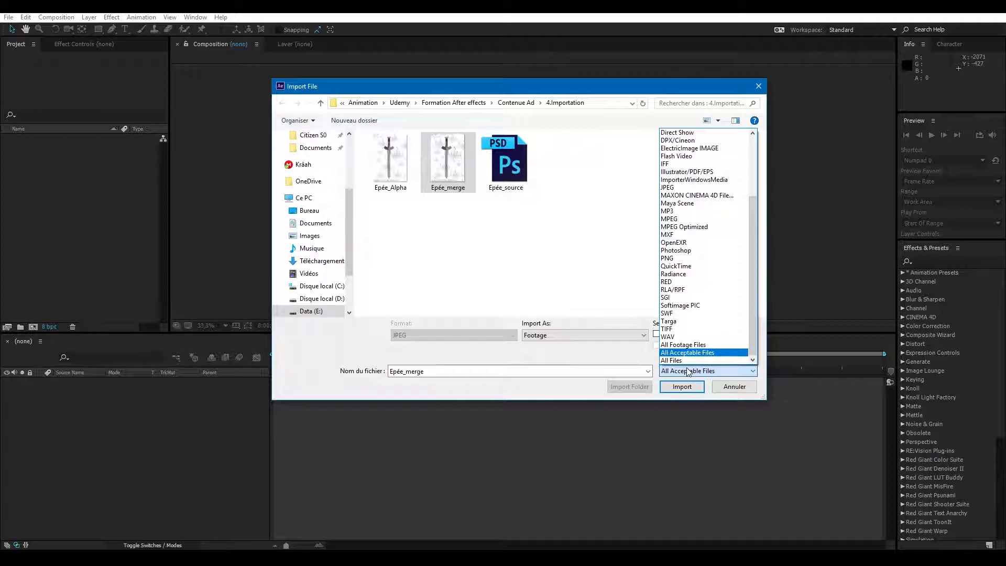
pyautogui.click(688, 371)
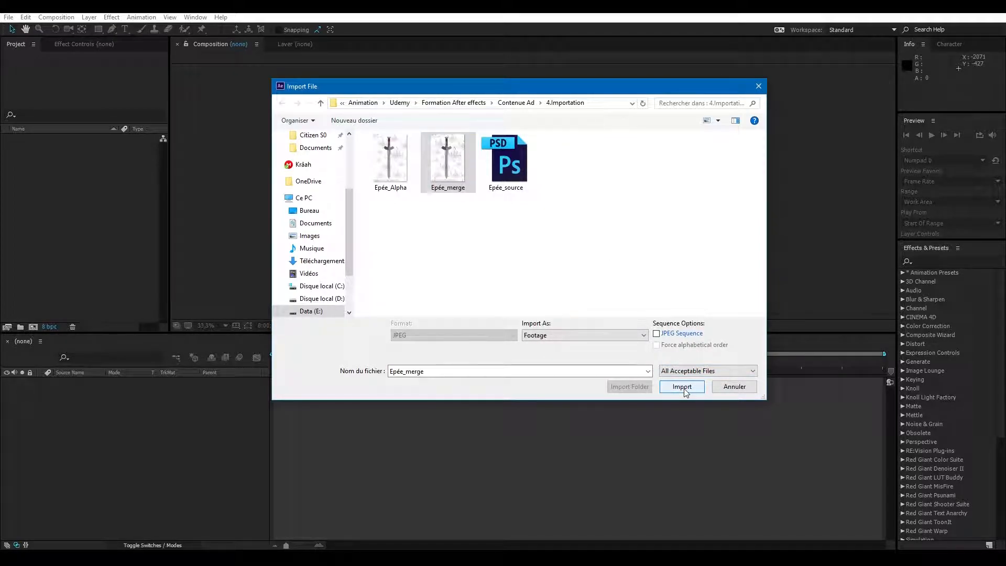
pyautogui.click(683, 388)
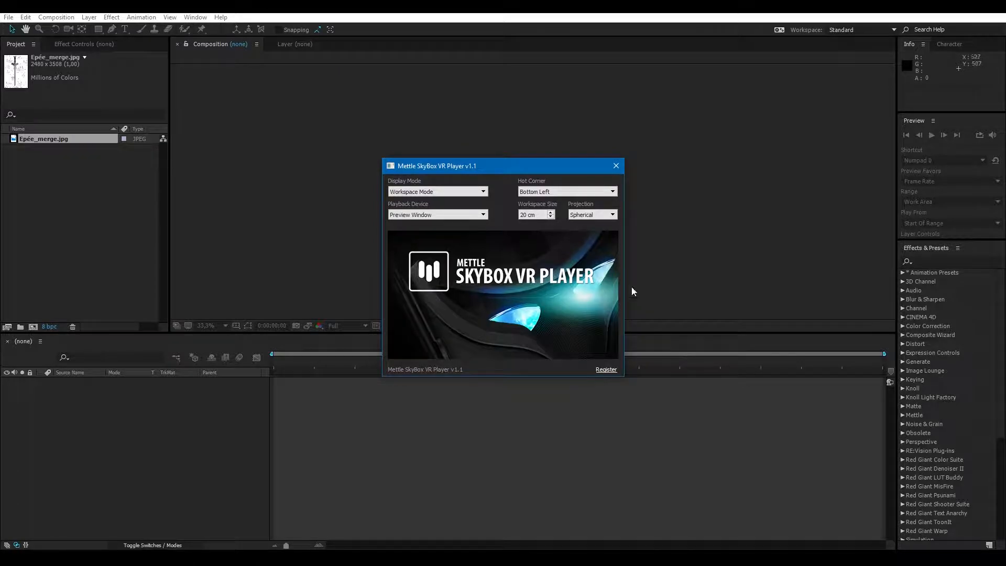
pyautogui.click(616, 165)
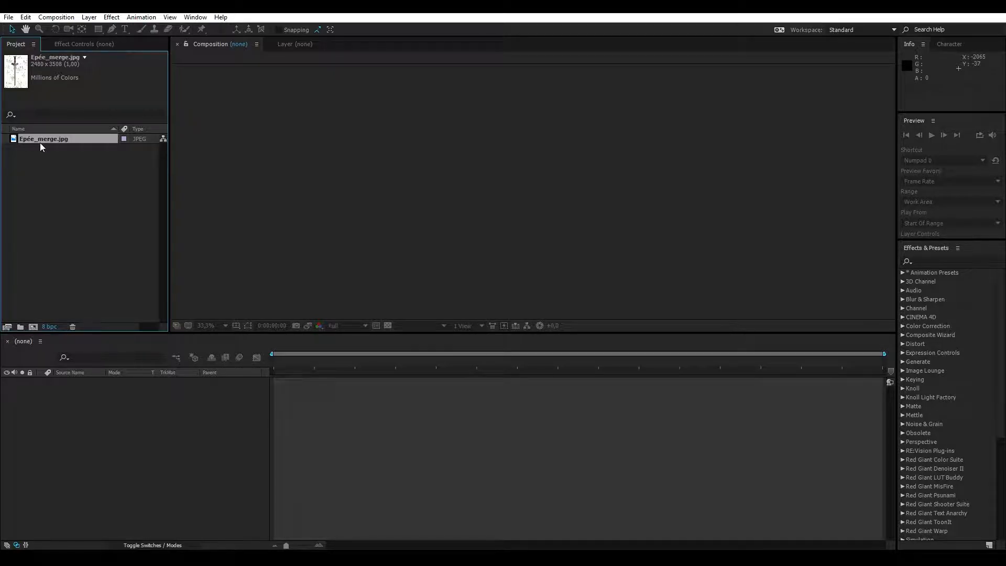
# - Widen the project item list slightly to expose the Media Duration column, and view the available column choices
pyautogui.moveTo(169, 175); pyautogui.dragTo(258, 174)
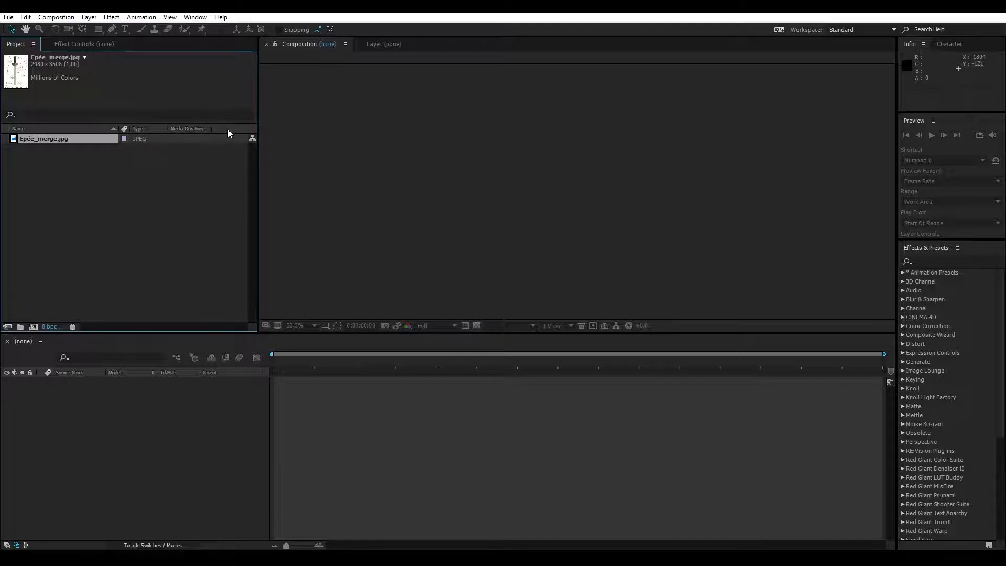
pyautogui.rightClick(196, 128)
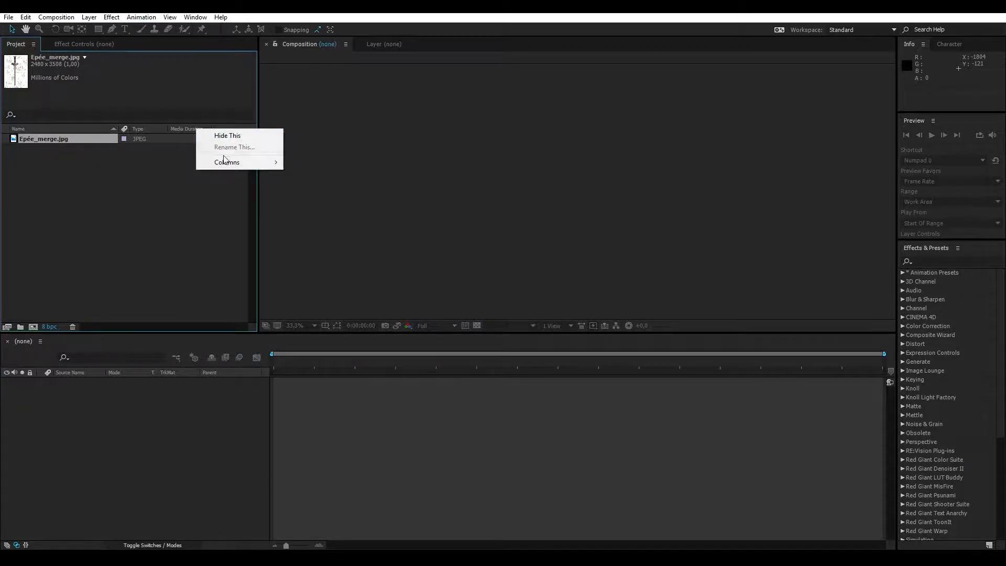
pyautogui.moveTo(224, 160)
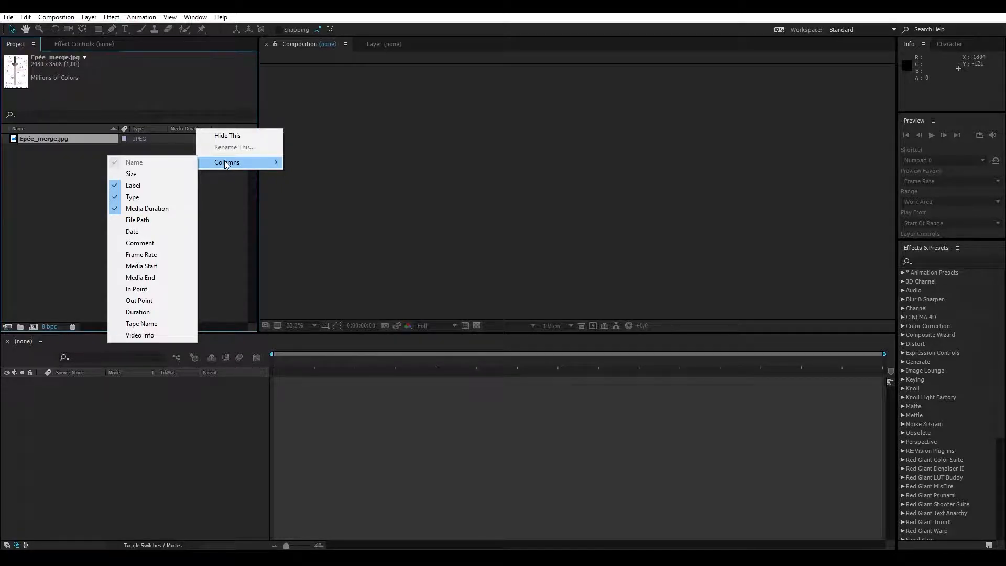
pyautogui.click(57, 206)
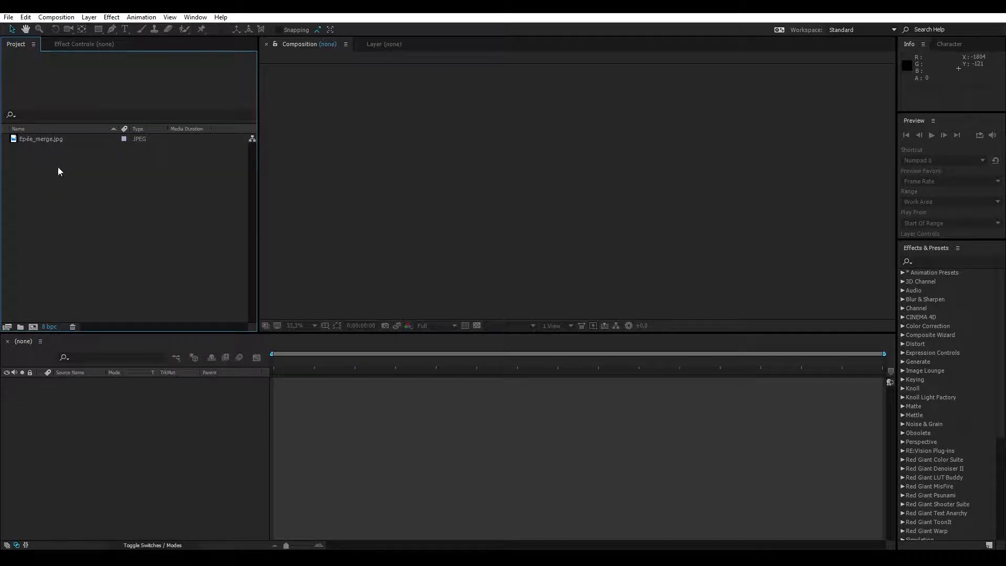
pyautogui.click(60, 139)
pyautogui.moveTo(260, 199); pyautogui.dragTo(200, 194)
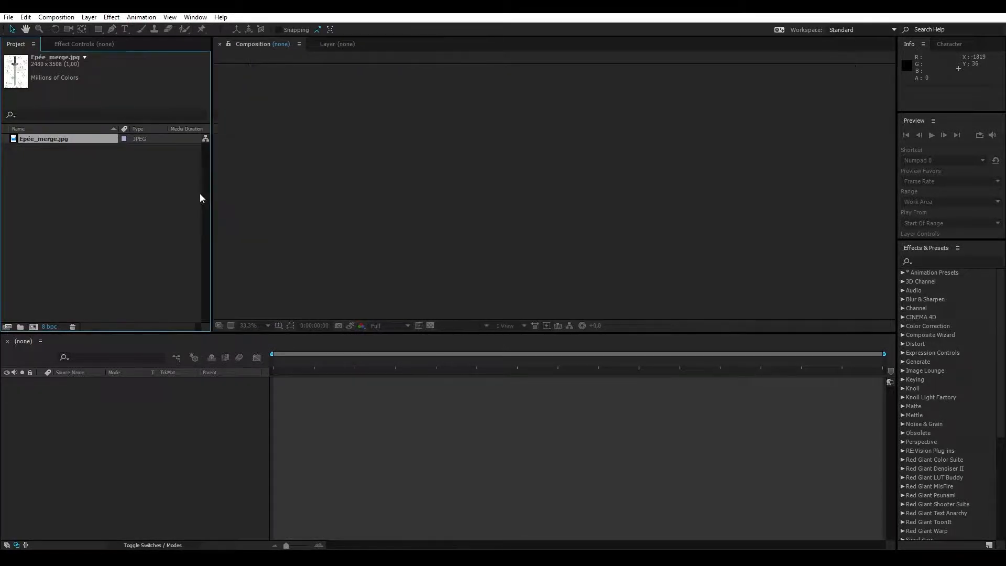
# - Open Epée_merge.jpg as a footage preview and bring the whole sword image into view
pyautogui.click(66, 191)
pyautogui.click(61, 139)
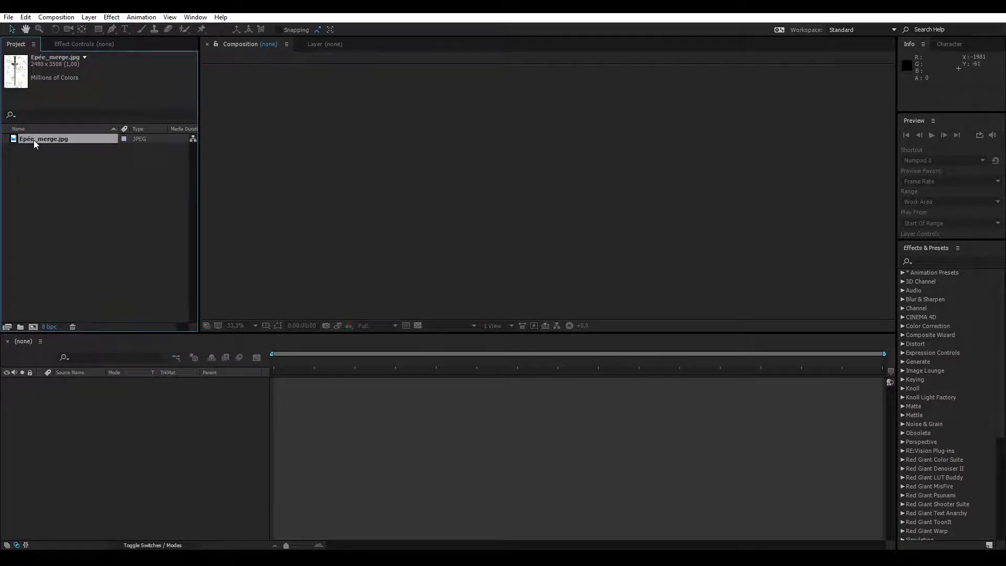
pyautogui.click(27, 158)
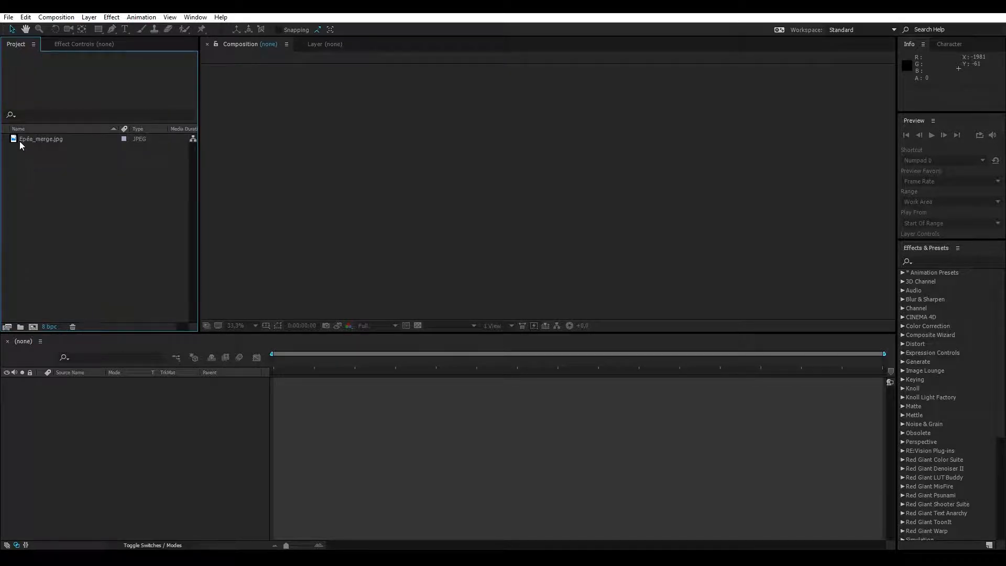
pyautogui.click(20, 138)
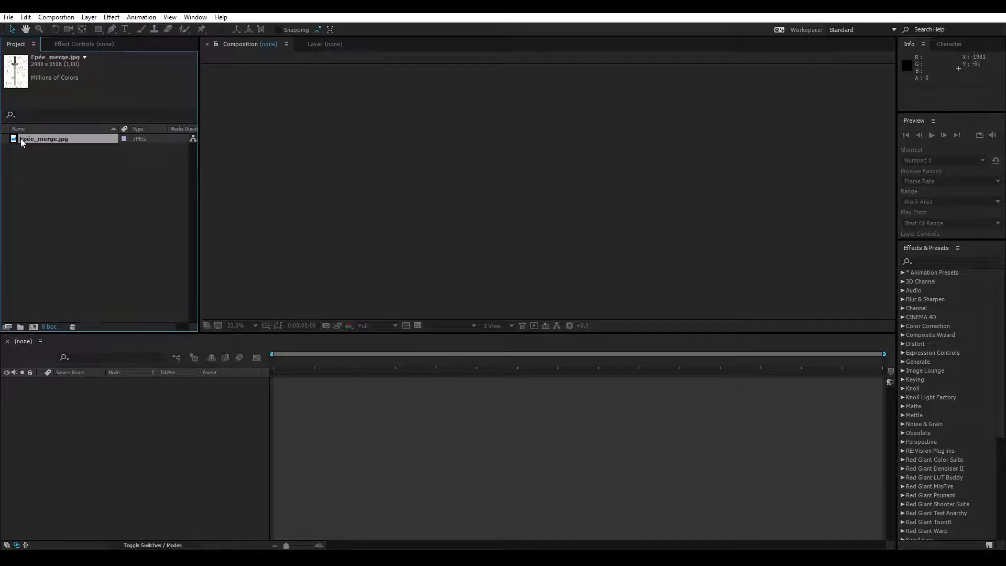
pyautogui.doubleClick(21, 140)
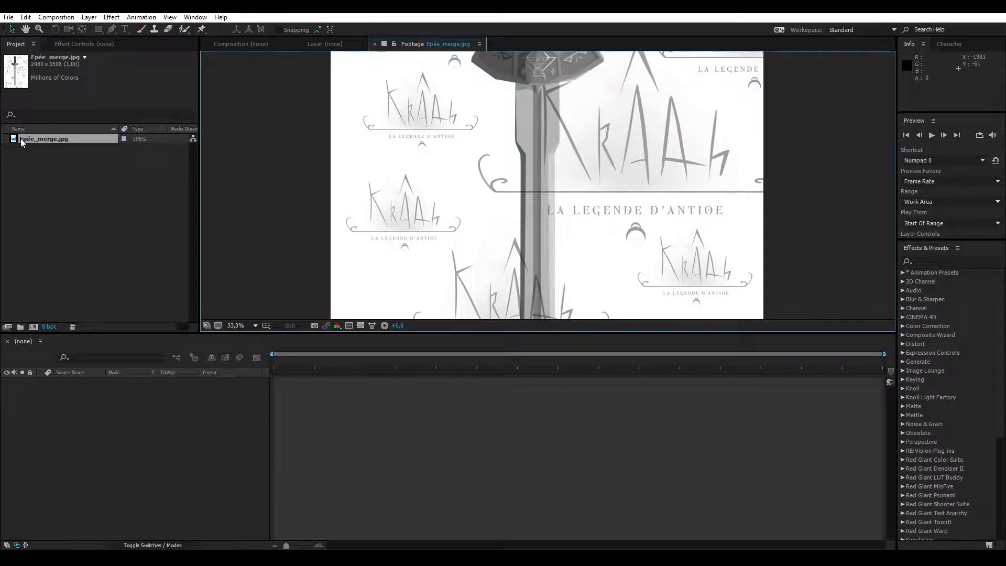
pyautogui.scroll(-4, 536, 150)
pyautogui.scroll(1, 536, 150)
pyautogui.press('space')
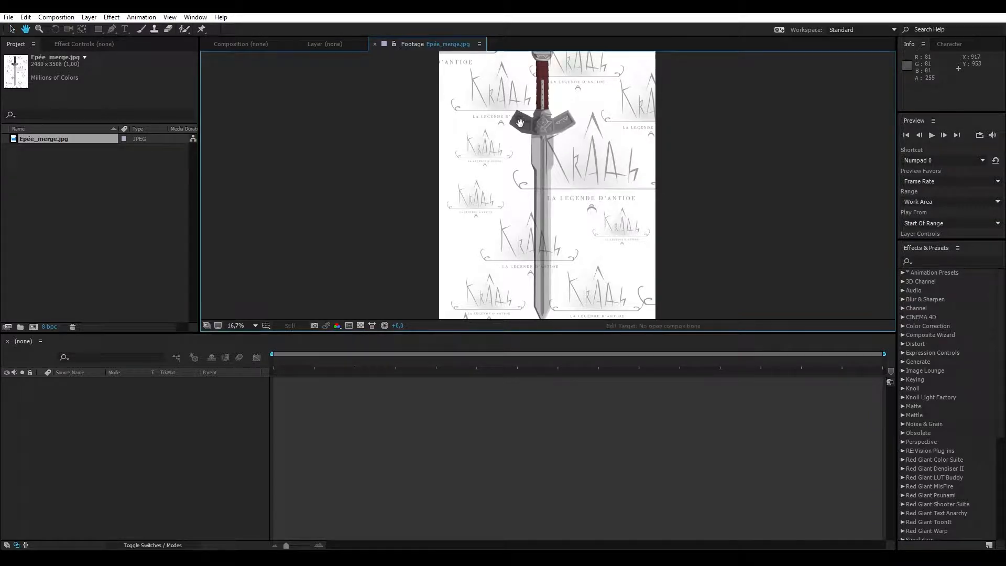
pyautogui.moveTo(521, 121); pyautogui.dragTo(524, 165)
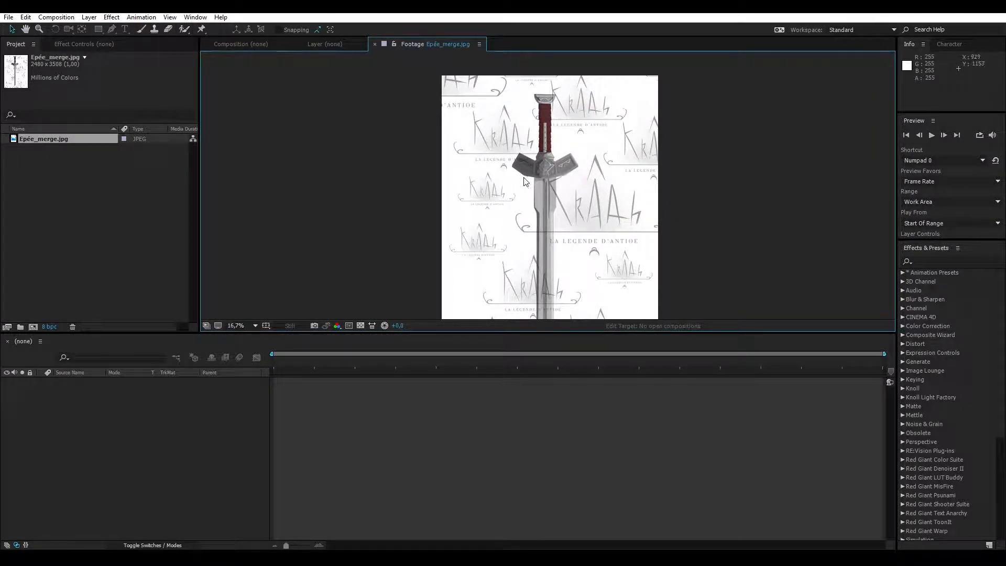
pyautogui.moveTo(536, 175); pyautogui.dragTo(526, 153)
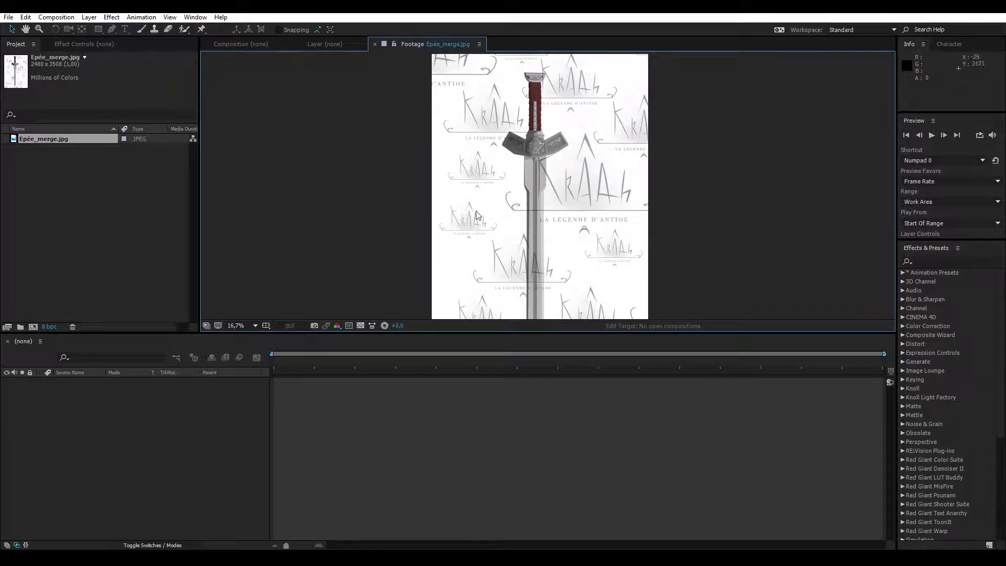
pyautogui.scroll(-2, 537, 172)
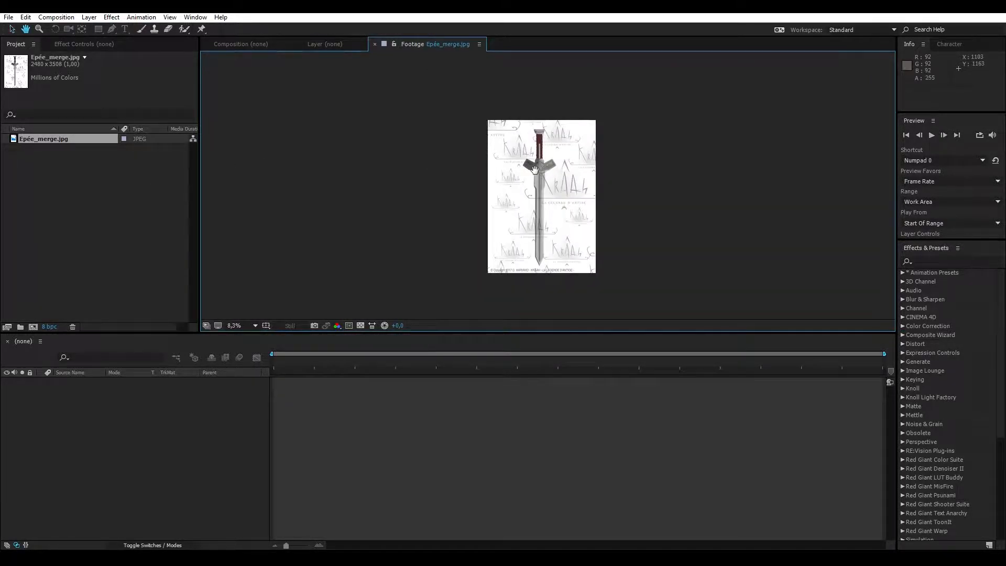
# - Examine the Epée_merge.jpg footage at several magnifications, ending with the sword image at 12.5%
pyautogui.scroll(4, 533, 171)
pyautogui.scroll(3, 524, 140)
pyautogui.scroll(-4, 546, 202)
pyautogui.scroll(3, 561, 209)
pyautogui.click(152, 205)
pyautogui.press('space')
pyautogui.moveTo(373, 170); pyautogui.dragTo(465, 239)
pyautogui.moveTo(340, 143); pyautogui.dragTo(447, 308)
pyautogui.scroll(-3, 494, 193)
pyautogui.moveTo(483, 180); pyautogui.dragTo(409, 107)
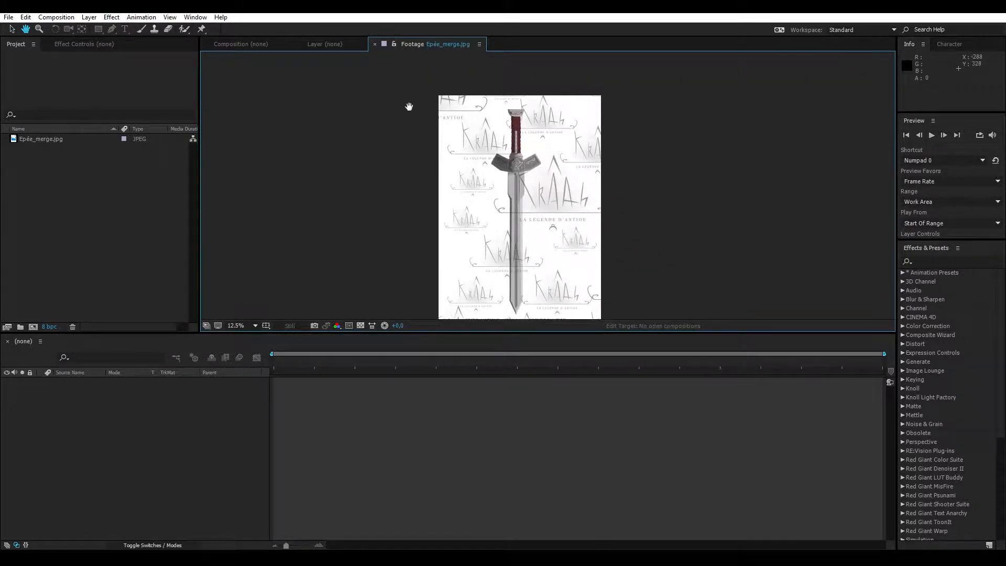
# - Import Epée_Alpha into the project as Footage without the PNG sequence option
pyautogui.doubleClick(44, 173)
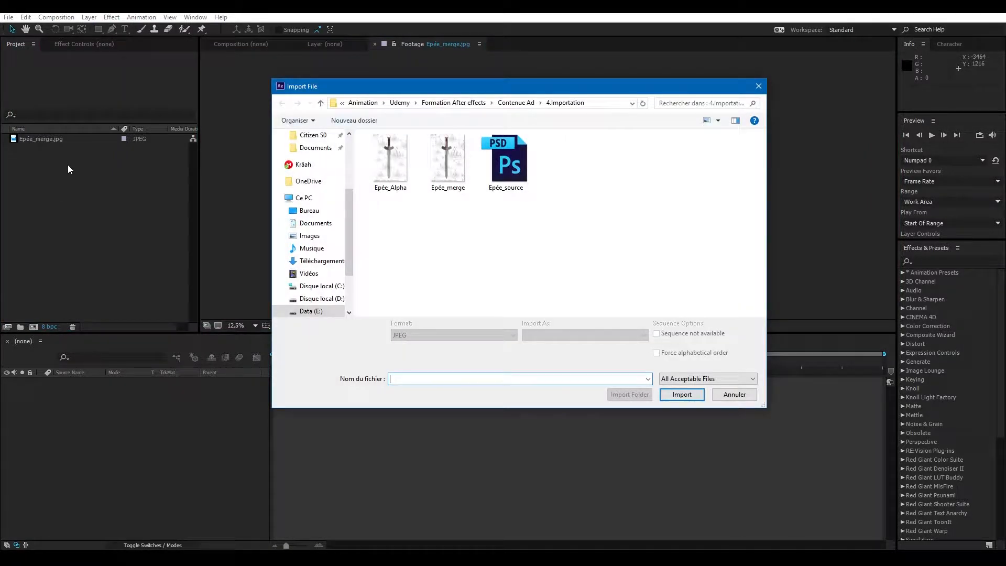
pyautogui.click(386, 164)
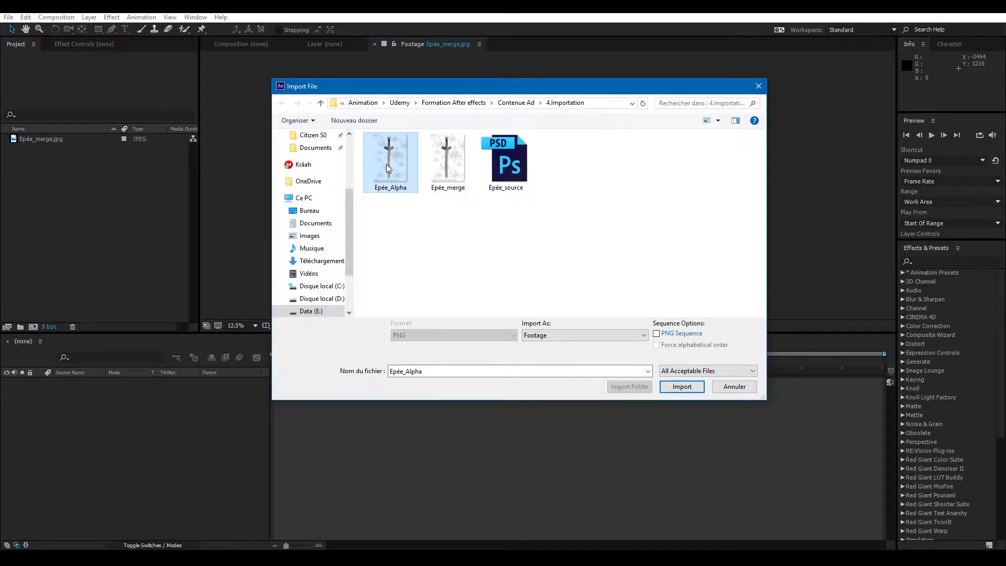
pyautogui.click(627, 336)
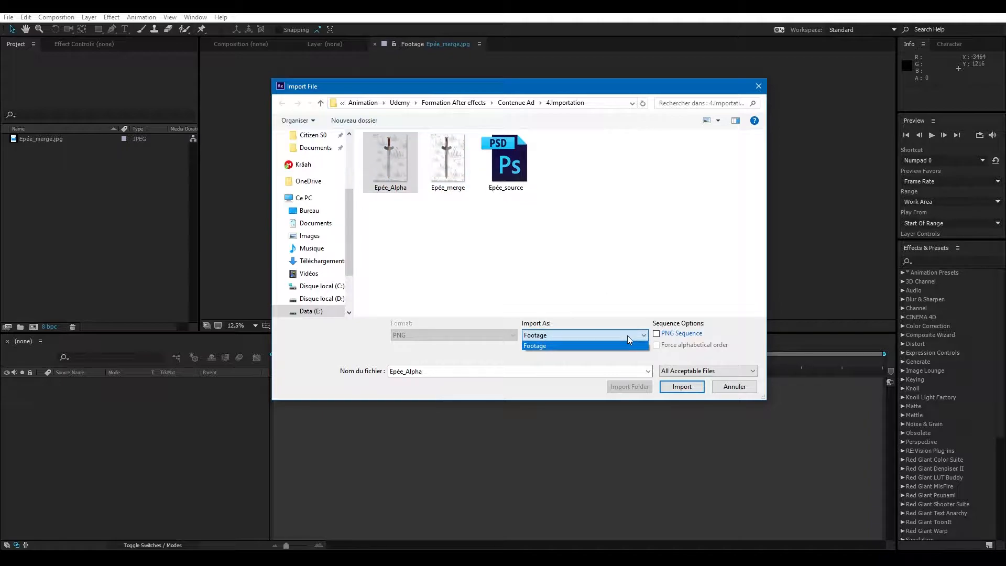
pyautogui.click(514, 356)
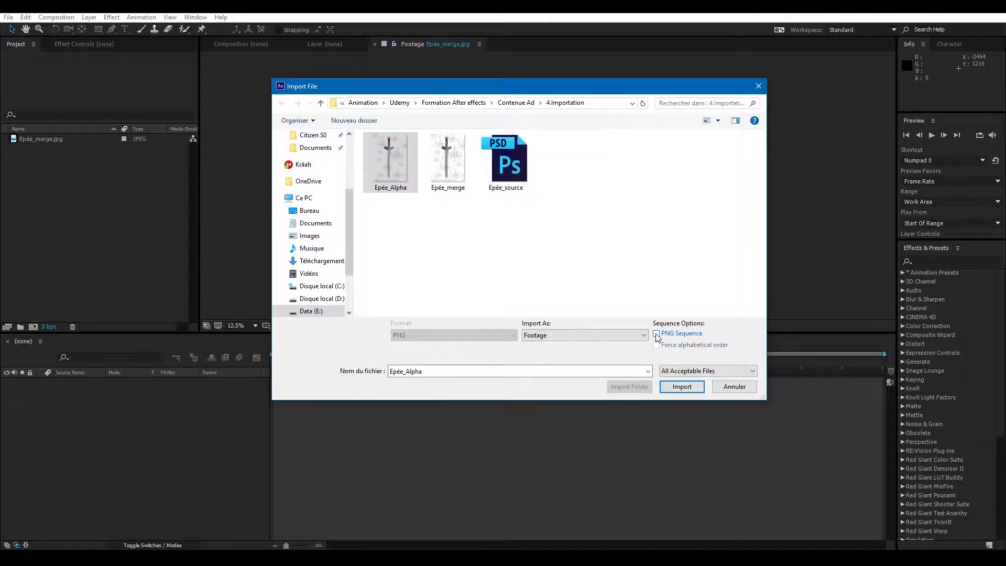
pyautogui.click(689, 387)
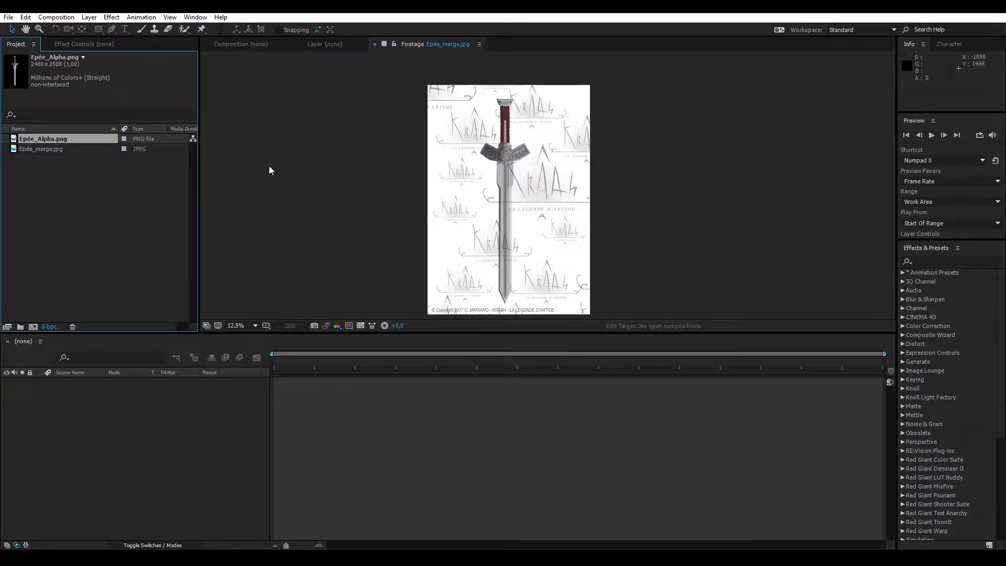
# - Compare the thumbnails and colour information of Epée_merge.jpg and Epée_Alpha.png in the project
pyautogui.click(34, 148)
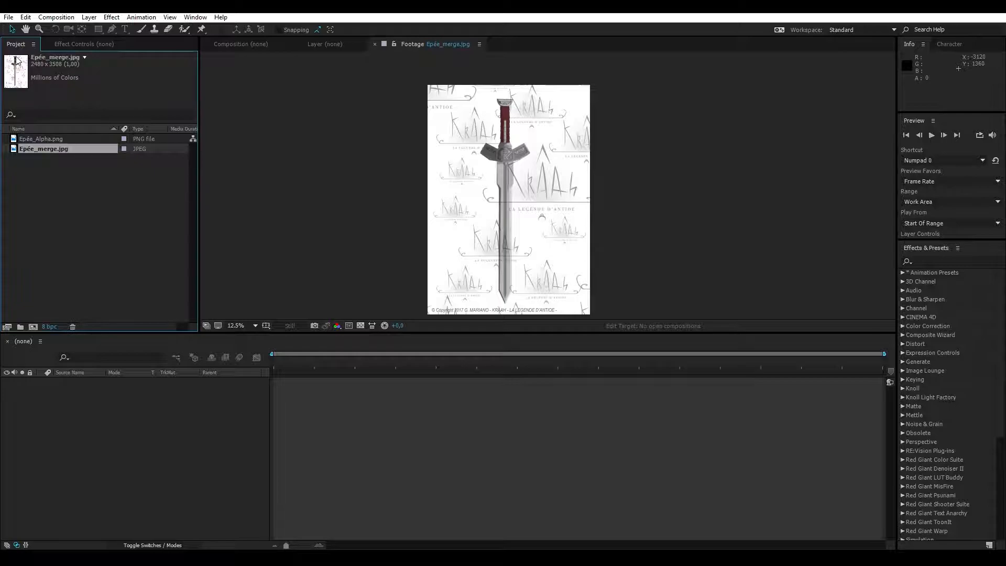
pyautogui.click(49, 136)
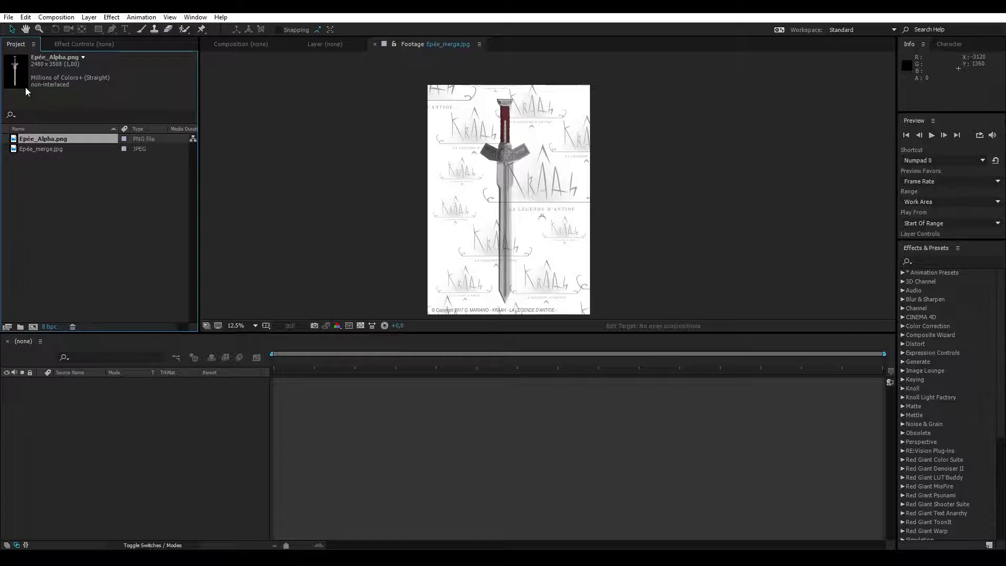
pyautogui.click(65, 149)
pyautogui.click(72, 139)
pyautogui.click(67, 148)
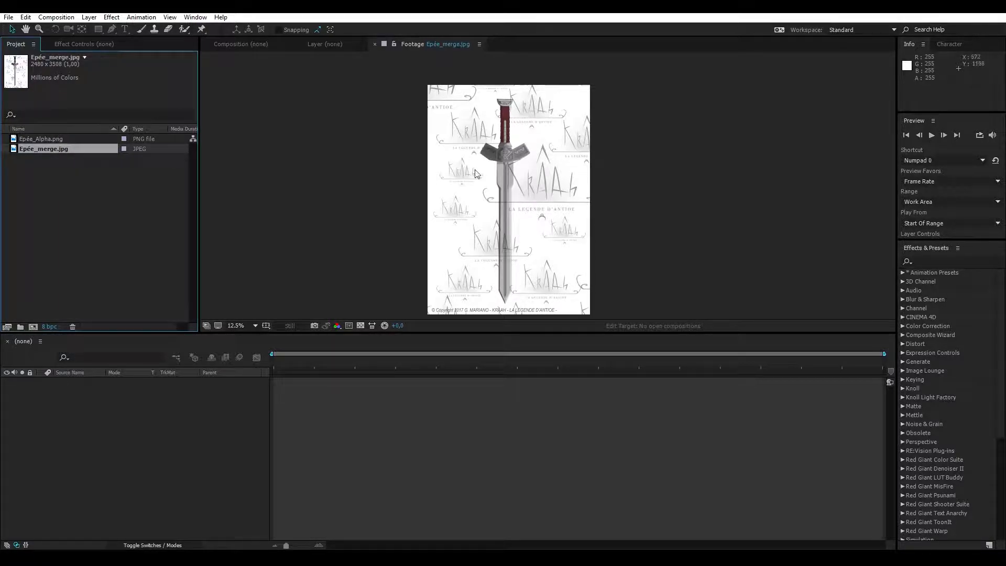
pyautogui.click(44, 140)
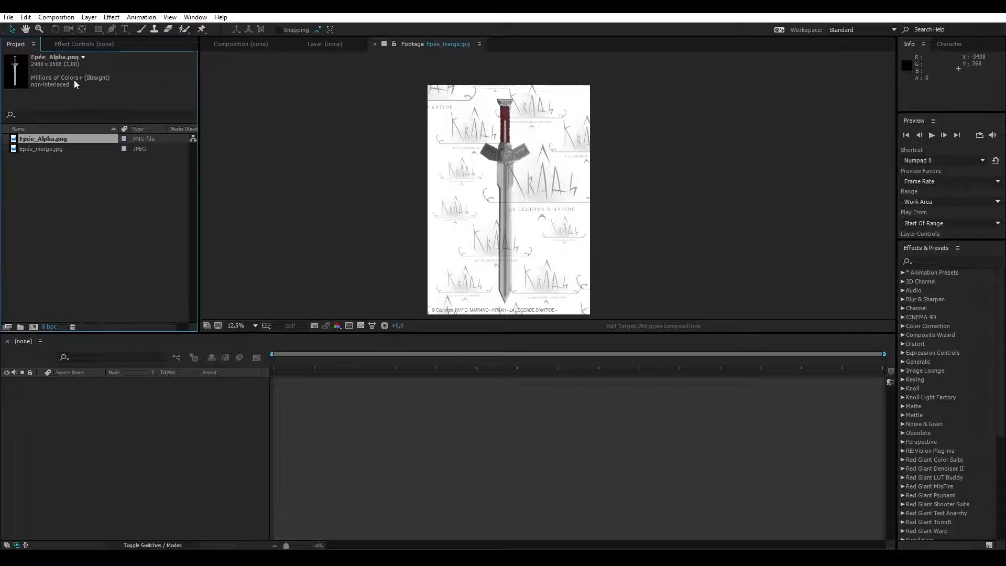
# - Open Epée_Alpha.png as a footage preview and examine the sword's handle, guard and background up to 50% magnification, ending at 12.5%
pyautogui.doubleClick(13, 139)
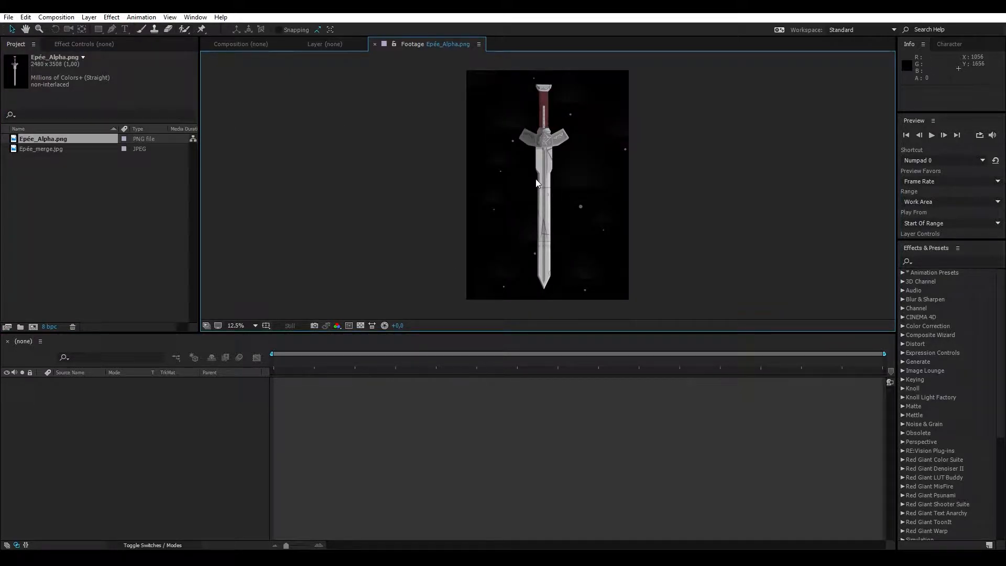
pyautogui.scroll(2, 536, 181)
pyautogui.press('space')
pyautogui.moveTo(517, 136); pyautogui.dragTo(530, 243)
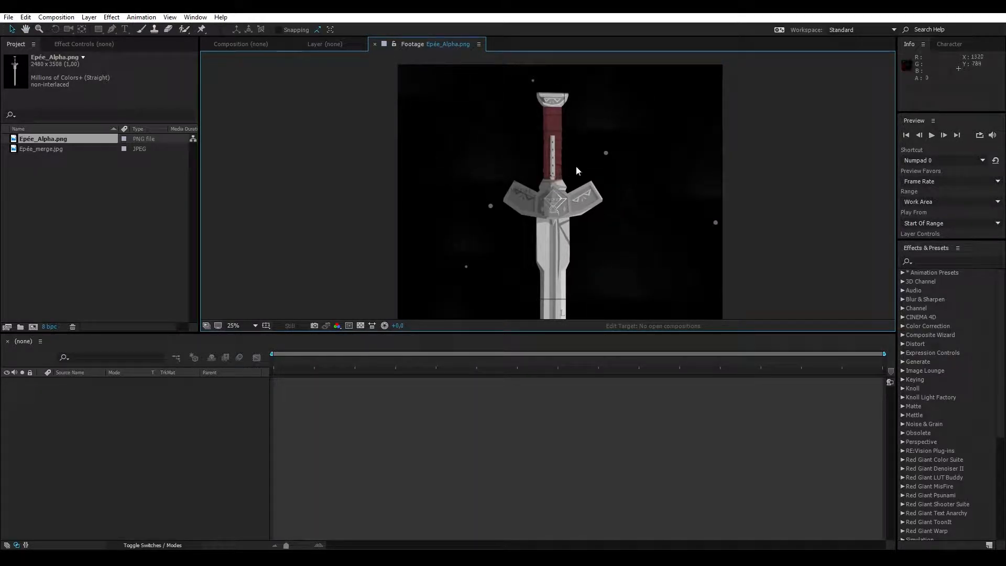
pyautogui.scroll(2, 566, 173)
pyautogui.press('space')
pyautogui.moveTo(528, 159); pyautogui.dragTo(394, 286)
pyautogui.press('space')
pyautogui.moveTo(521, 162); pyautogui.dragTo(497, 113)
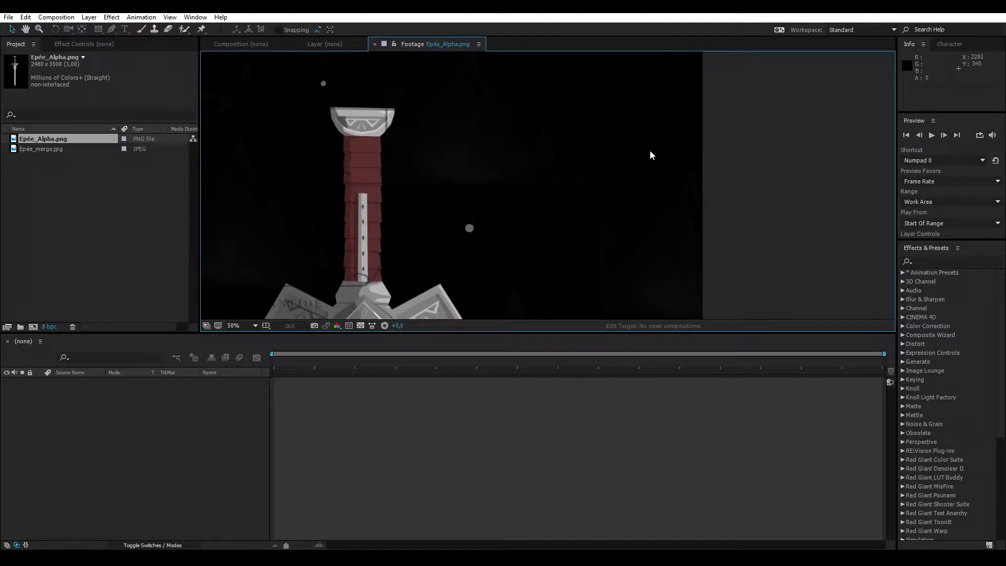
pyautogui.press('space')
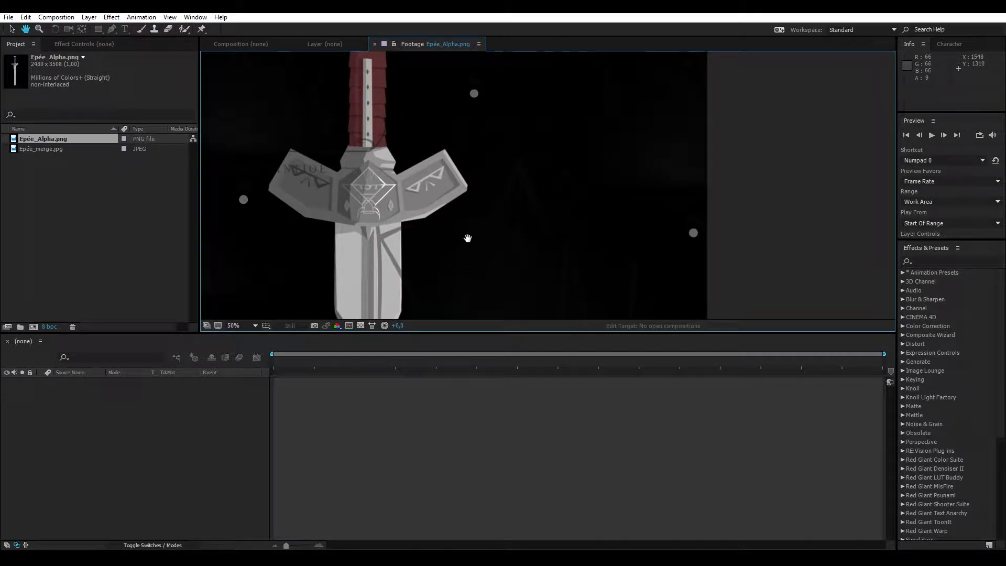
pyautogui.moveTo(464, 258); pyautogui.dragTo(542, 110)
pyautogui.scroll(-4, 516, 131)
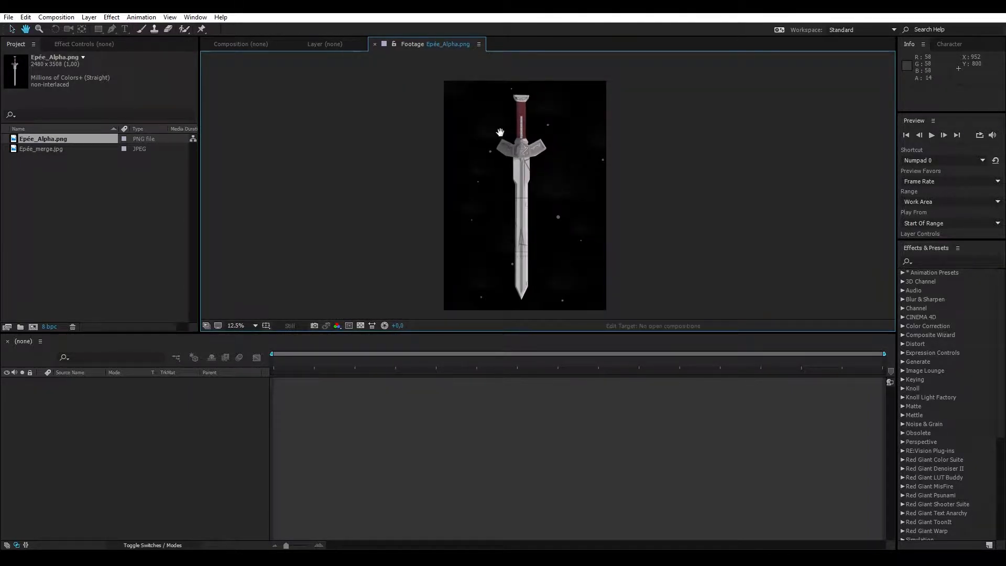
# - Start importing the Photoshop file Epée_source with Footage as the import type and no Photoshop sequence
pyautogui.click(75, 184)
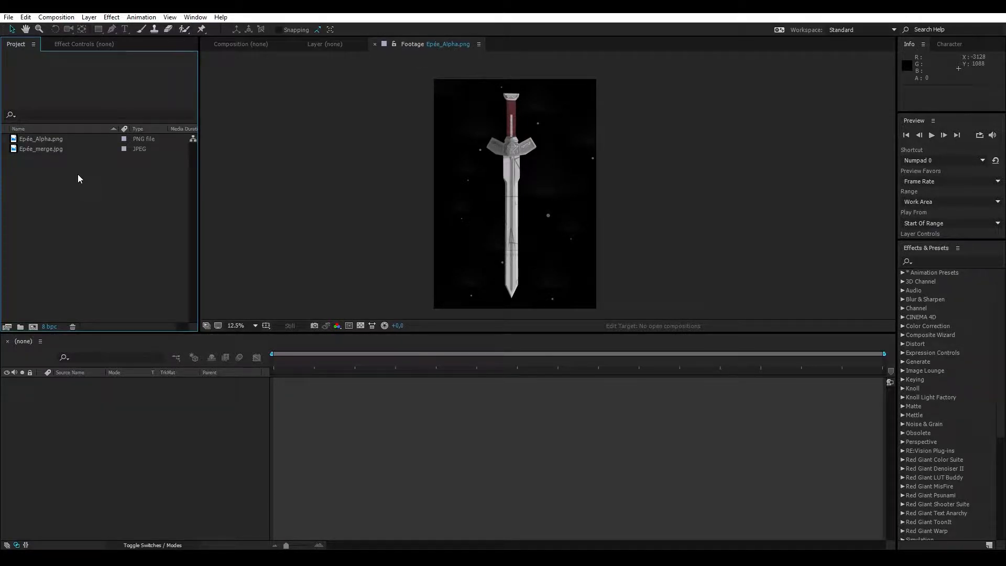
pyautogui.doubleClick(77, 179)
pyautogui.click(509, 153)
pyautogui.click(544, 336)
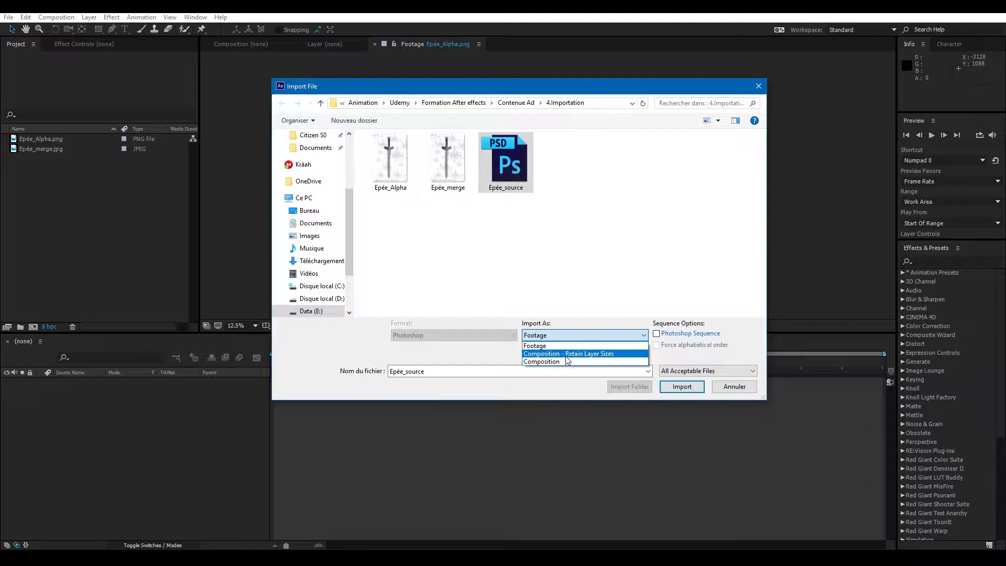
pyautogui.click(558, 346)
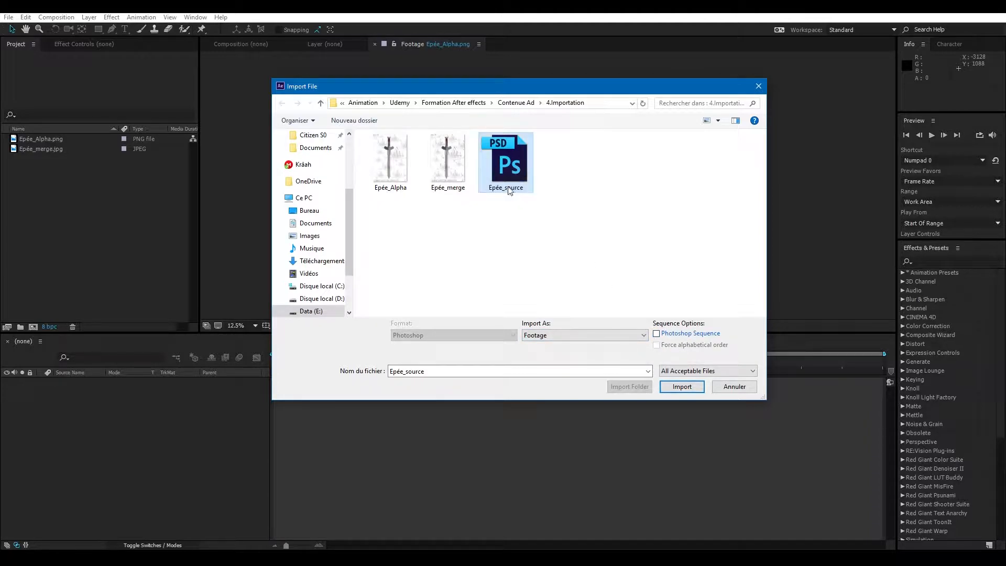
pyautogui.click(682, 386)
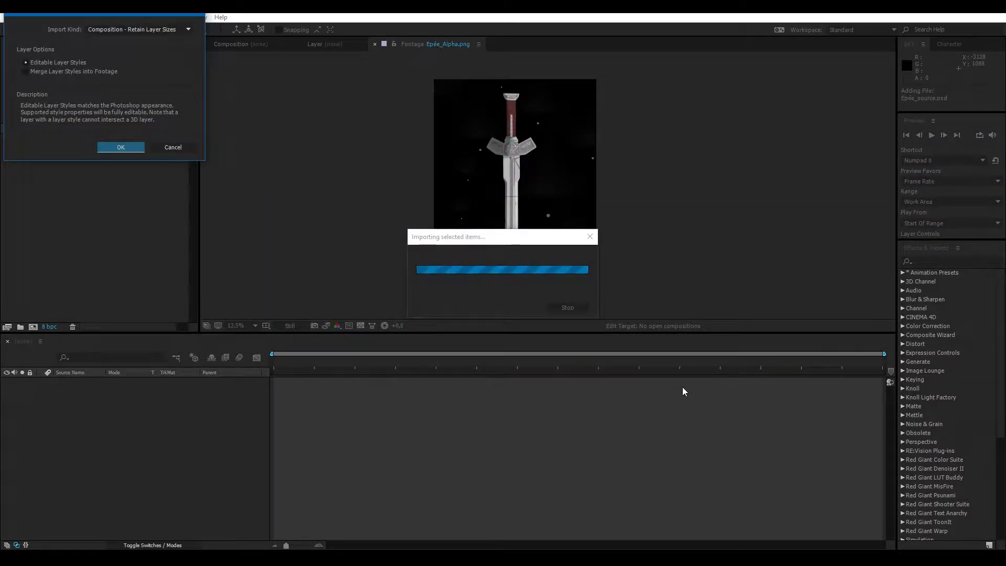
# - Centre the Epée_source.psd import options dialog, set the import kind to Footage with Merged Layers, and complete the import
pyautogui.moveTo(105, 14); pyautogui.dragTo(504, 173)
pyautogui.click(596, 187)
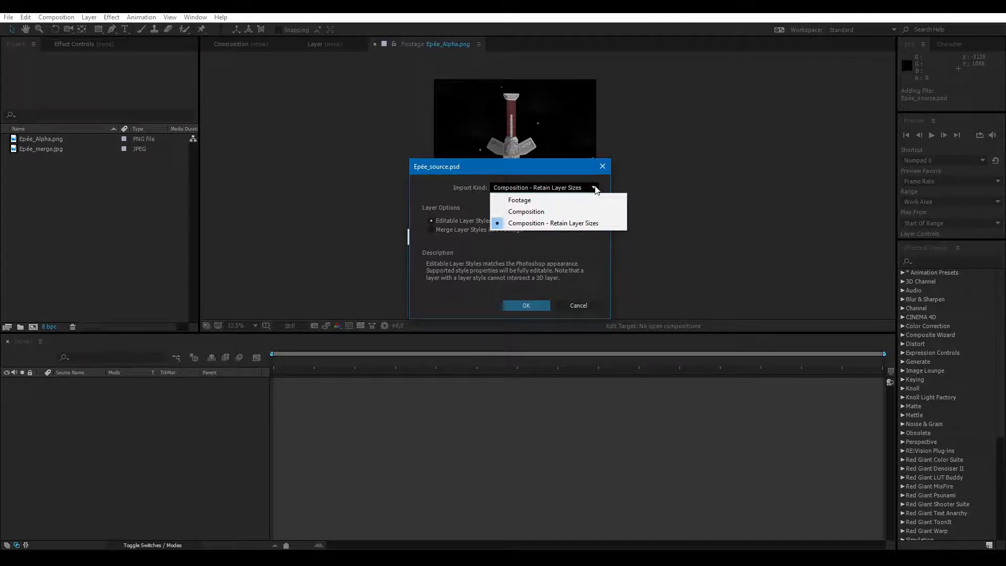
pyautogui.click(574, 201)
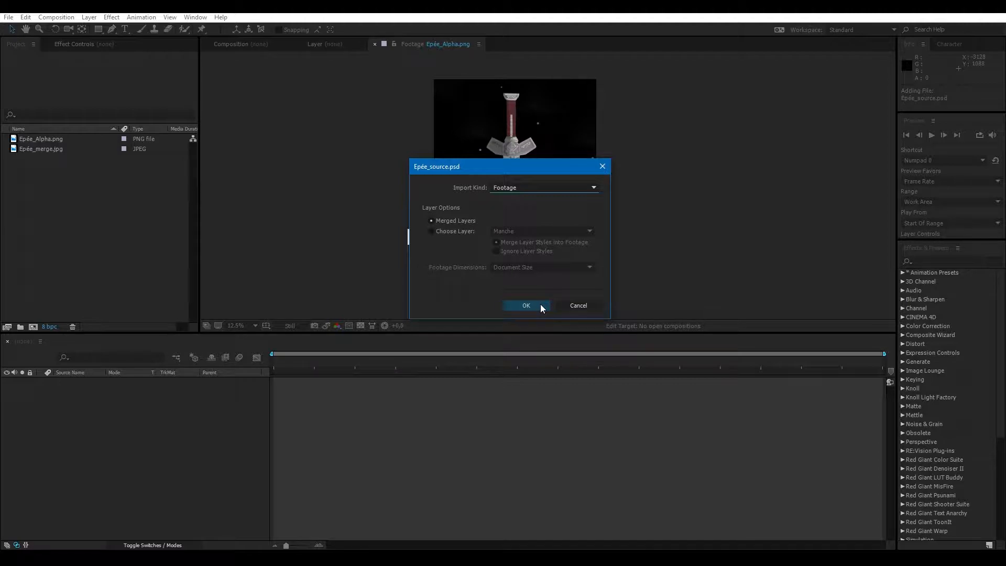
pyautogui.click(526, 305)
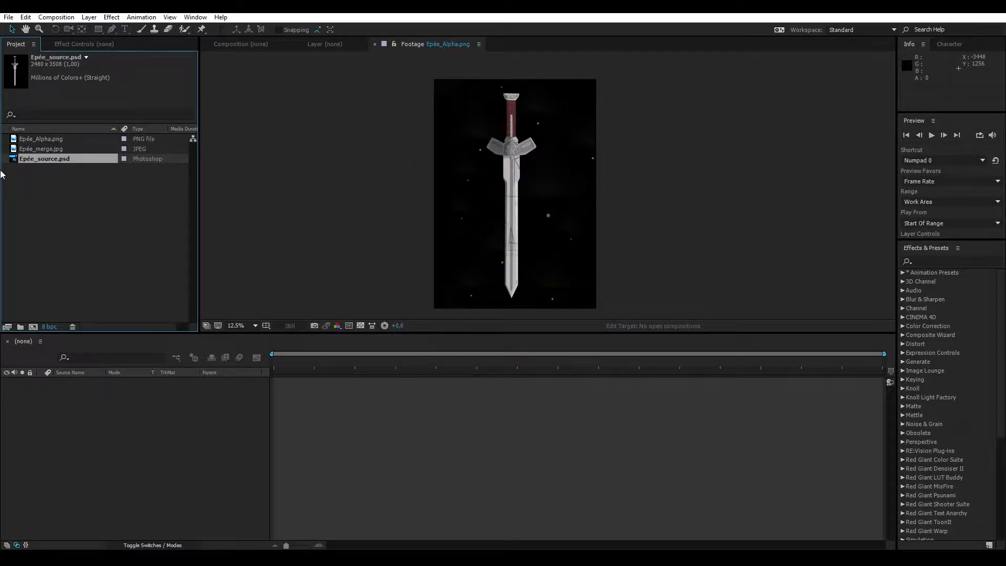
# - Open Epée_source.psd as a footage preview and compare its project information with Epée_merge.jpg and Epée_Alpha.png
pyautogui.doubleClick(16, 161)
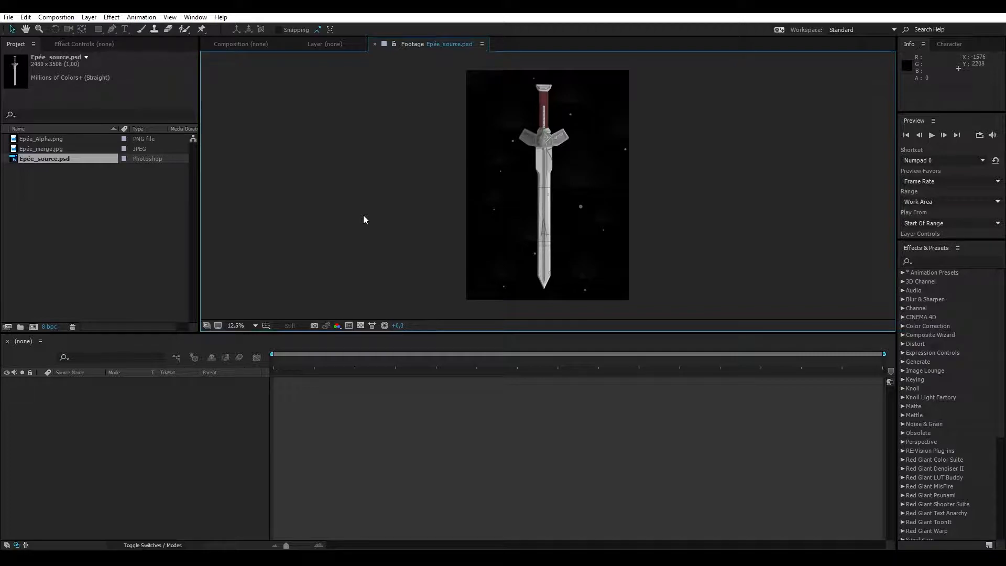
pyautogui.click(65, 150)
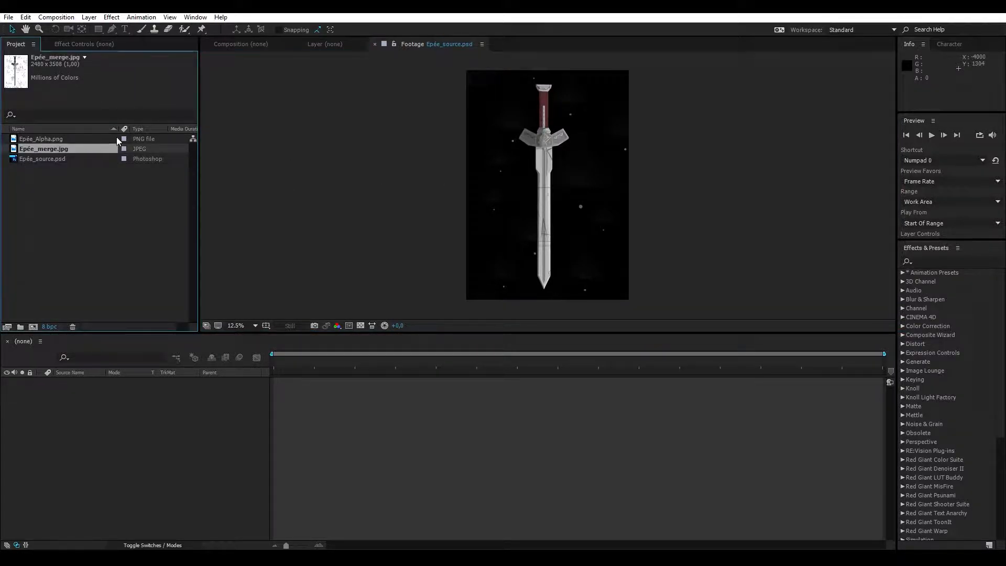
pyautogui.click(76, 140)
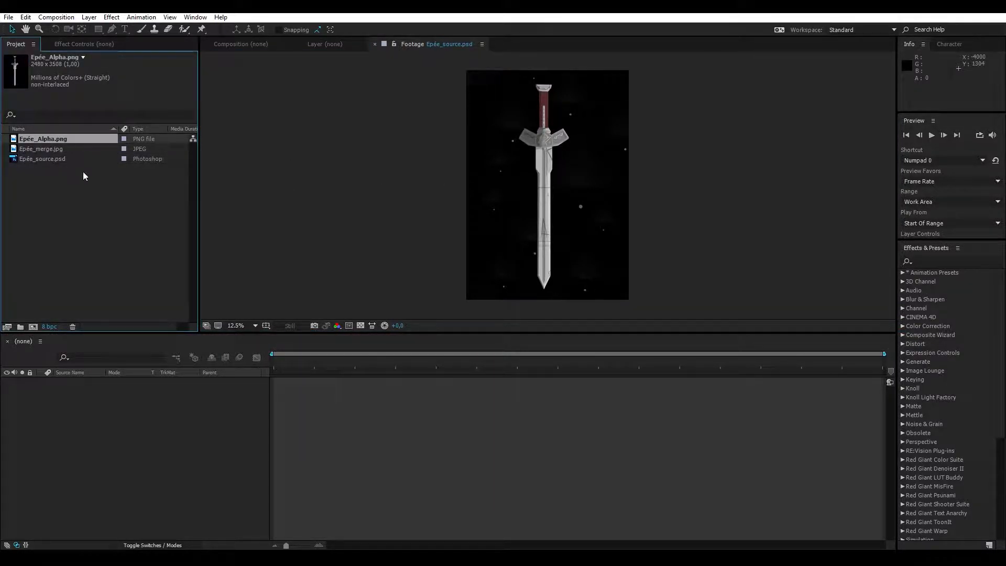
pyautogui.click(77, 208)
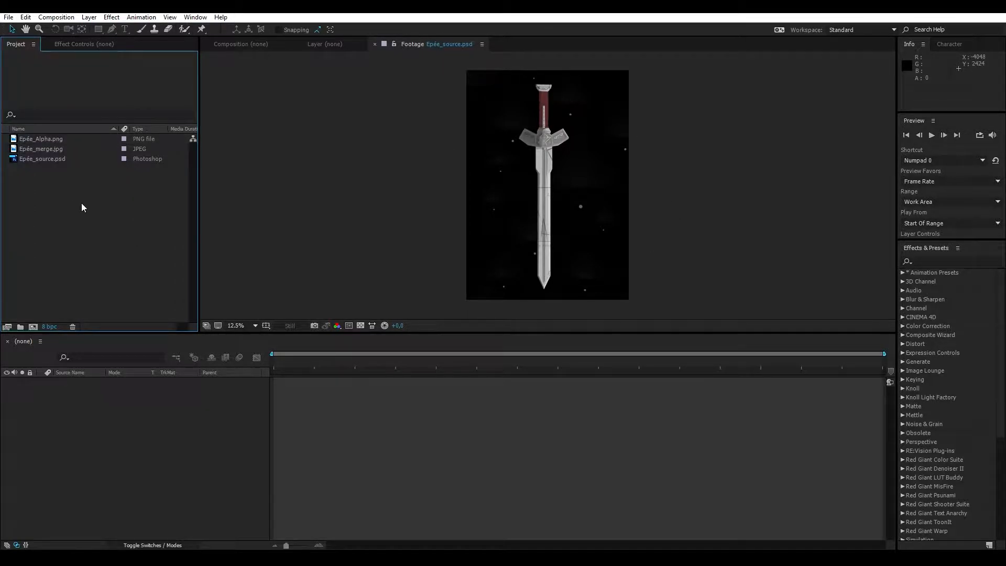
pyautogui.click(39, 159)
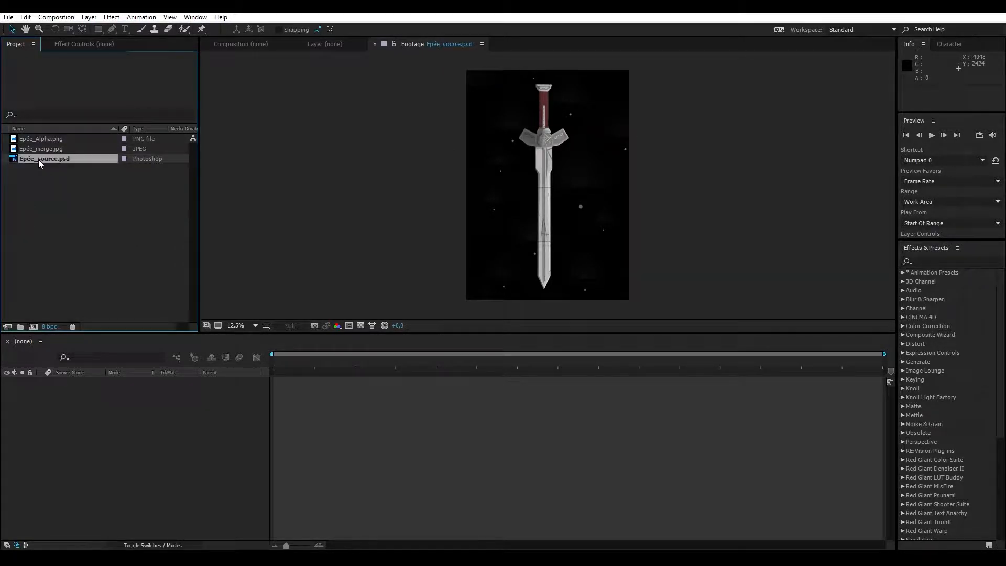
# - Start a second import of Epée_source as Footage, choosing only the Manche layer instead of merged layers
pyautogui.doubleClick(61, 188)
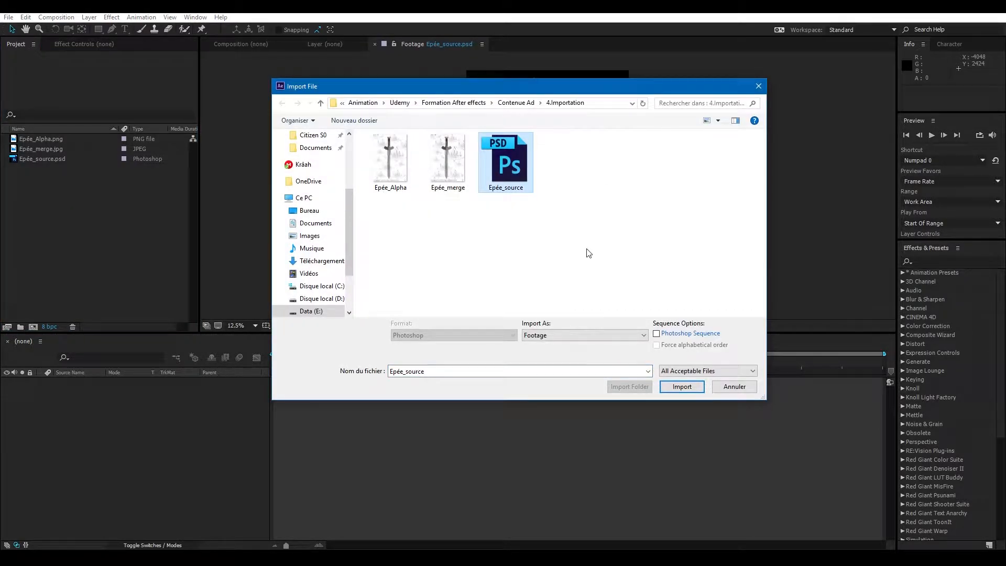
pyautogui.click(671, 386)
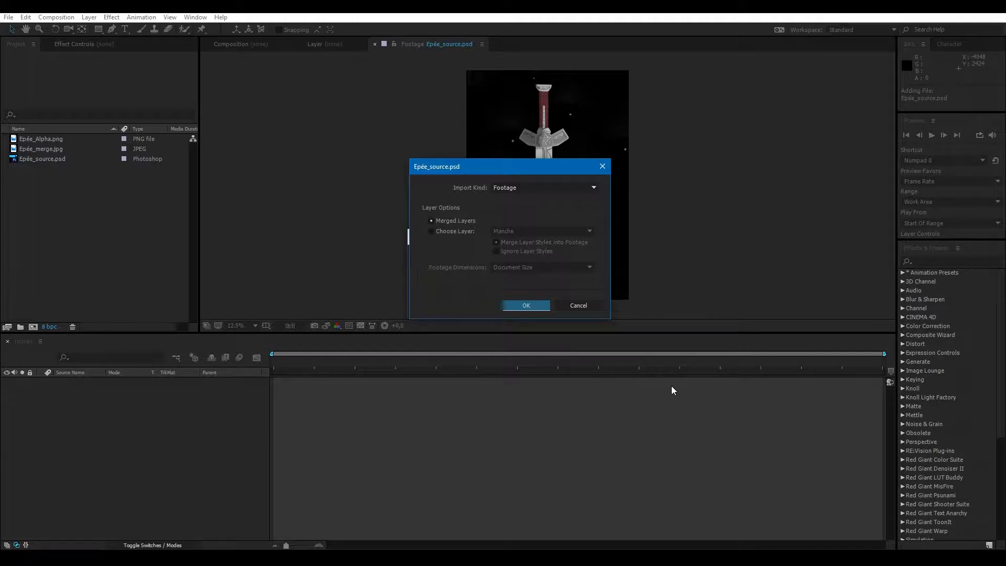
pyautogui.click(512, 188)
pyautogui.click(537, 198)
pyautogui.click(454, 232)
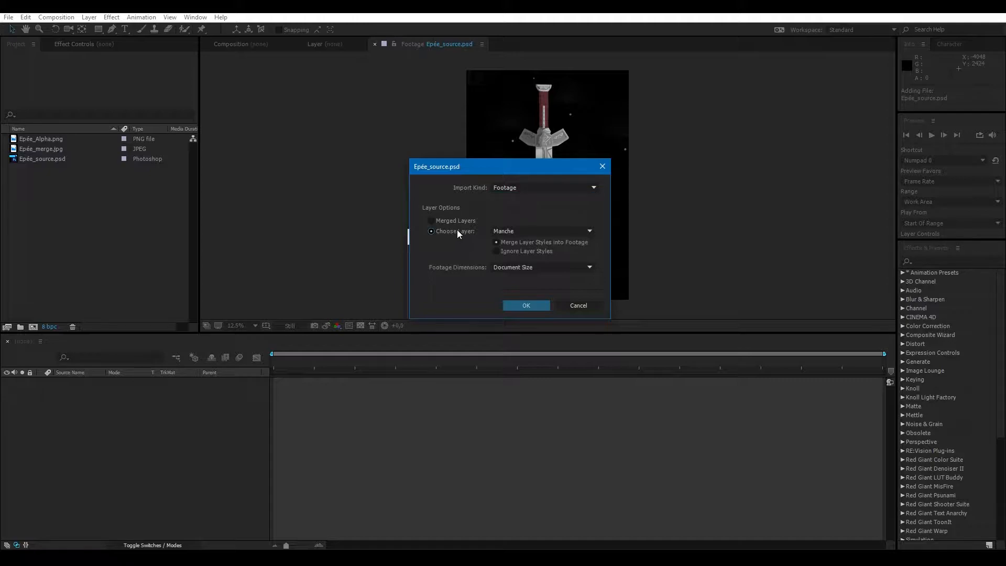
pyautogui.click(543, 235)
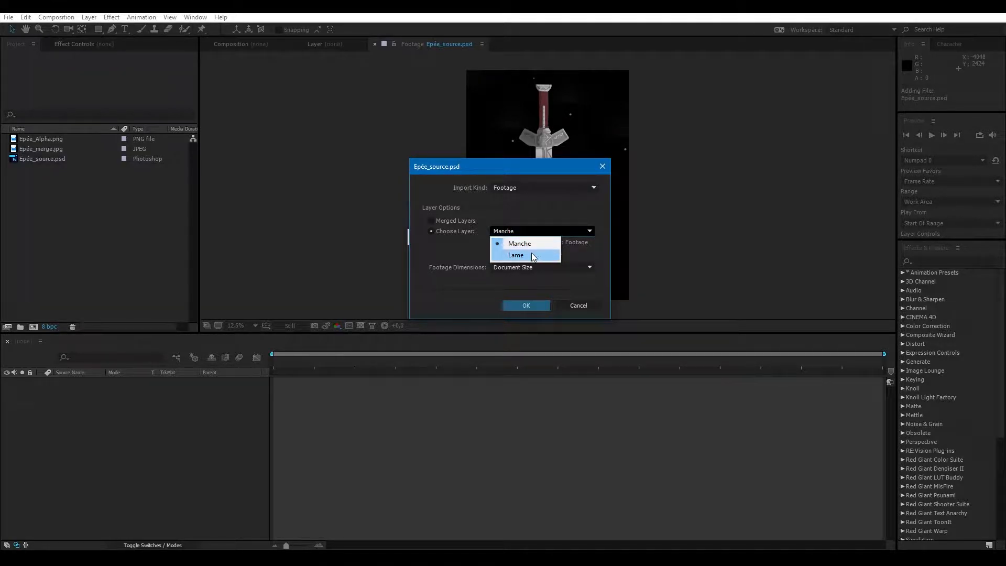
pyautogui.click(524, 243)
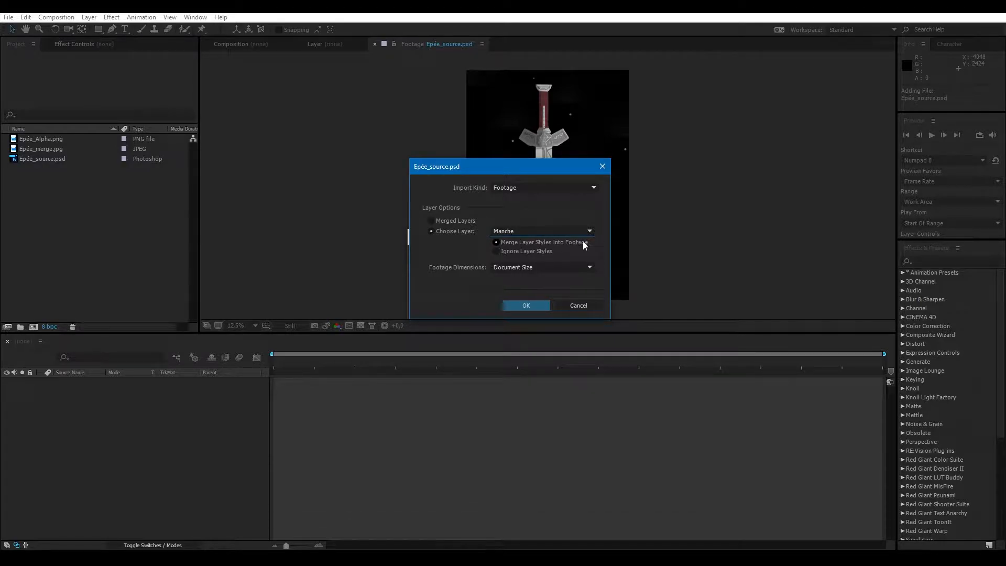
# - Import the Manche layer with Document Size as its footage dimensions, and open it as a footage preview
pyautogui.click(520, 268)
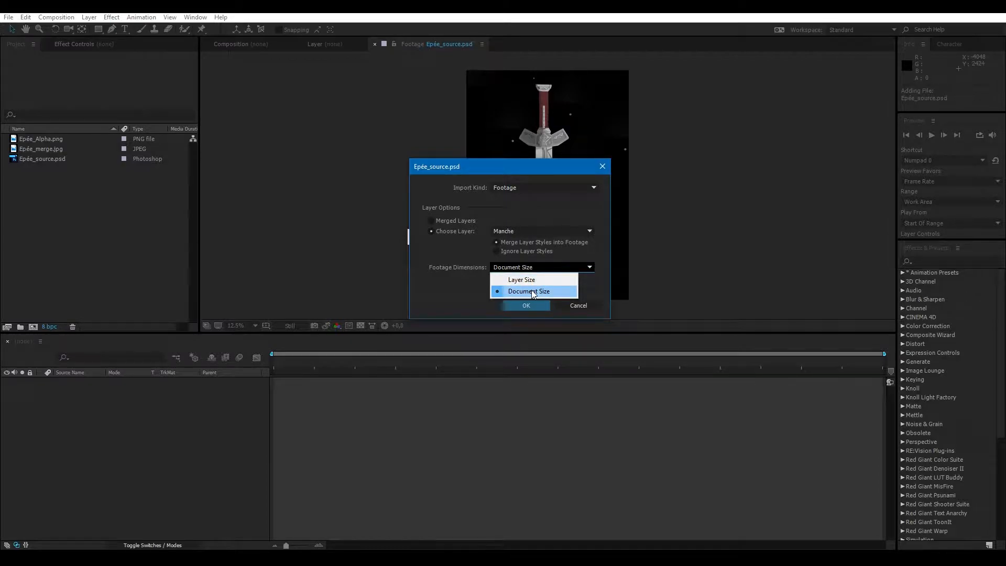
pyautogui.click(531, 290)
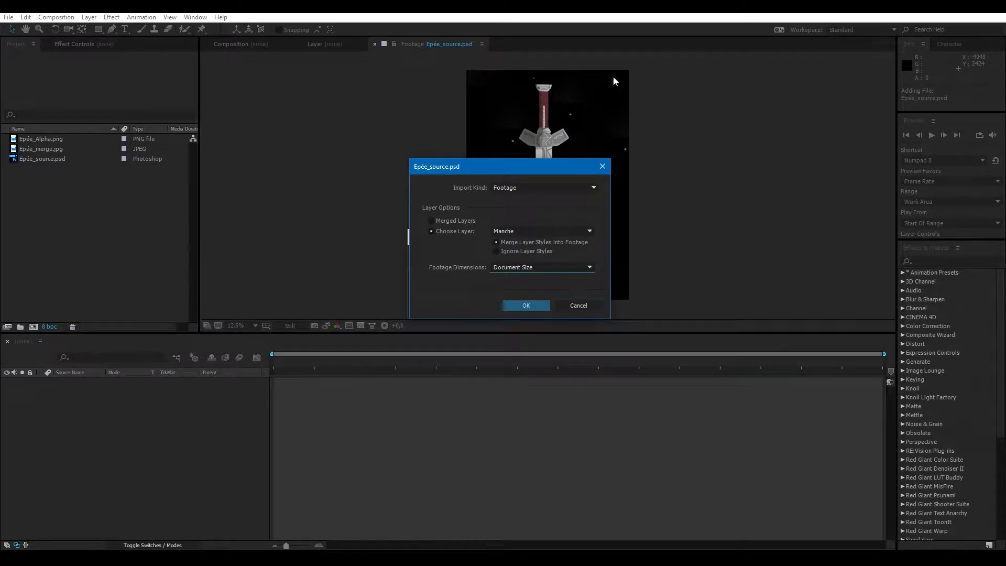
pyautogui.click(521, 304)
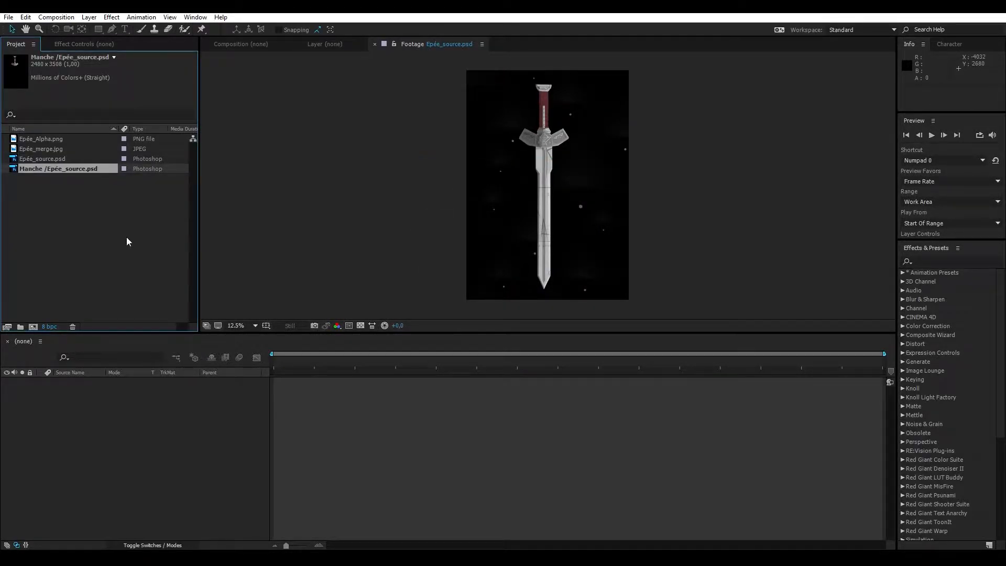
pyautogui.doubleClick(51, 169)
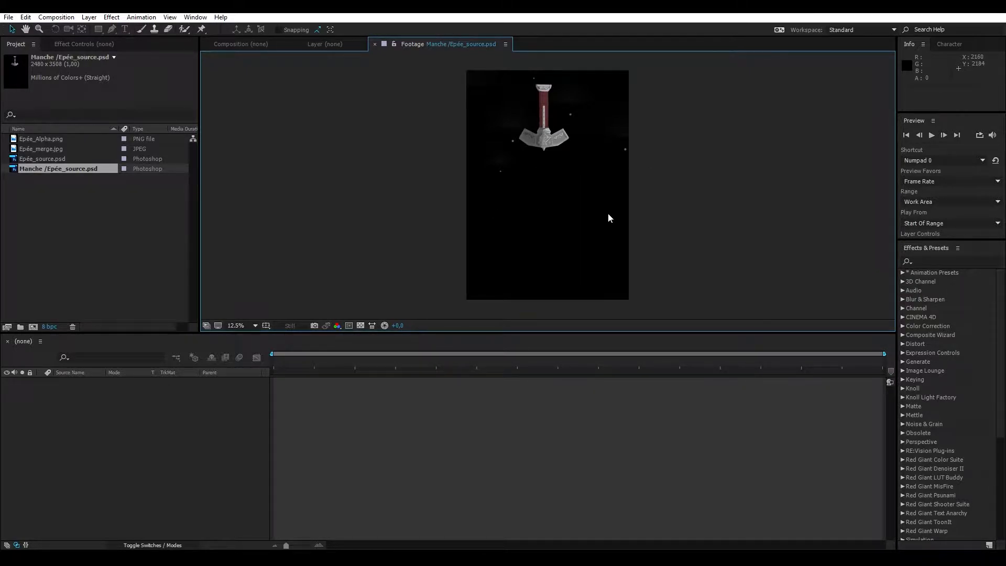
# - Import only the Manche layer of Epée_source again as Footage, using Layer Size as its footage dimensions
pyautogui.click(93, 223)
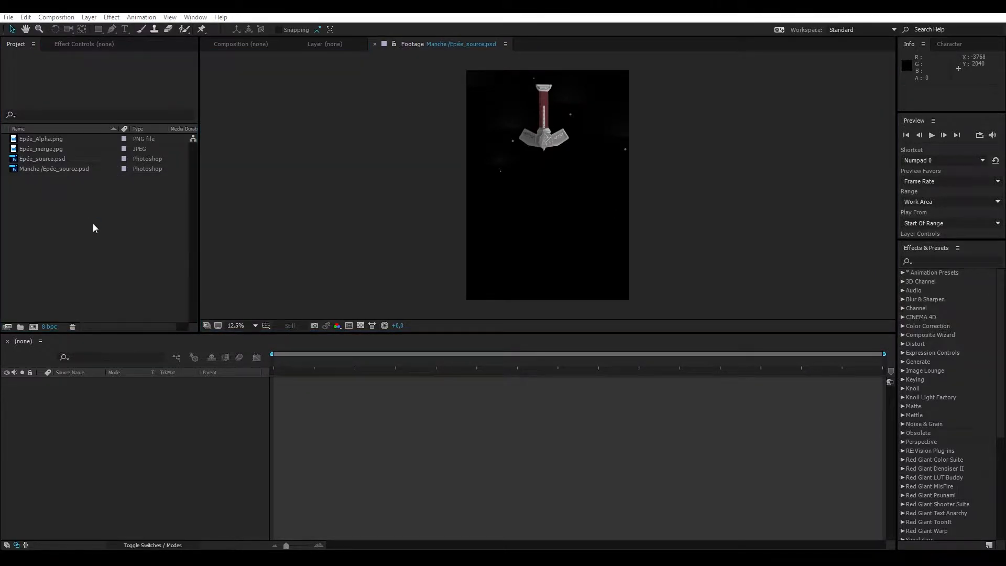
pyautogui.doubleClick(93, 224)
pyautogui.click(506, 163)
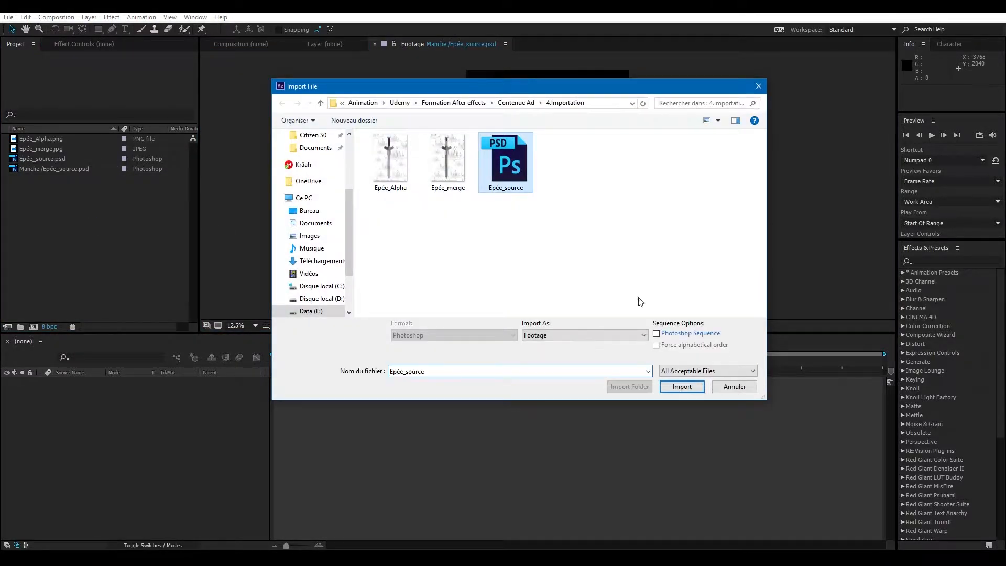
pyautogui.click(682, 388)
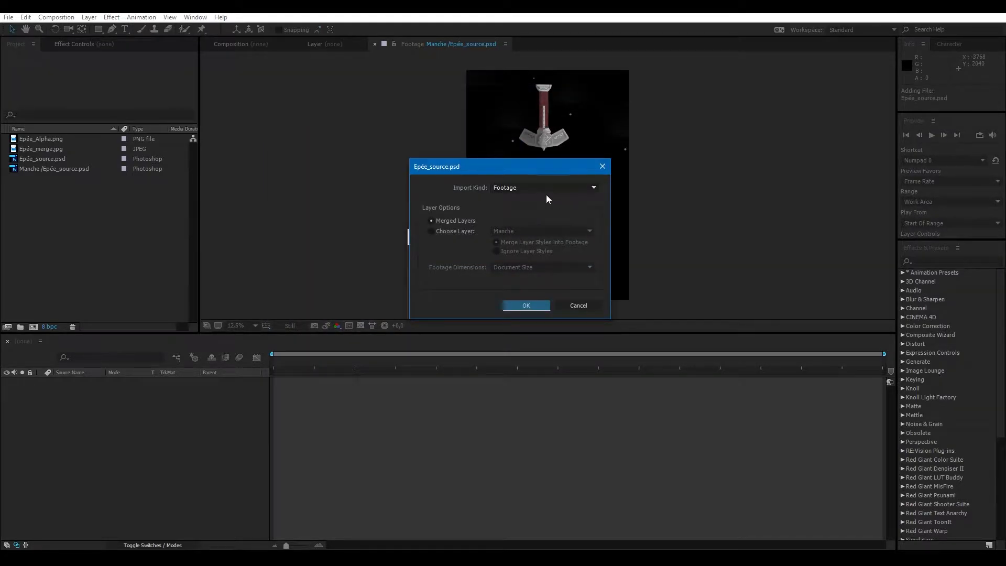
pyautogui.click(431, 231)
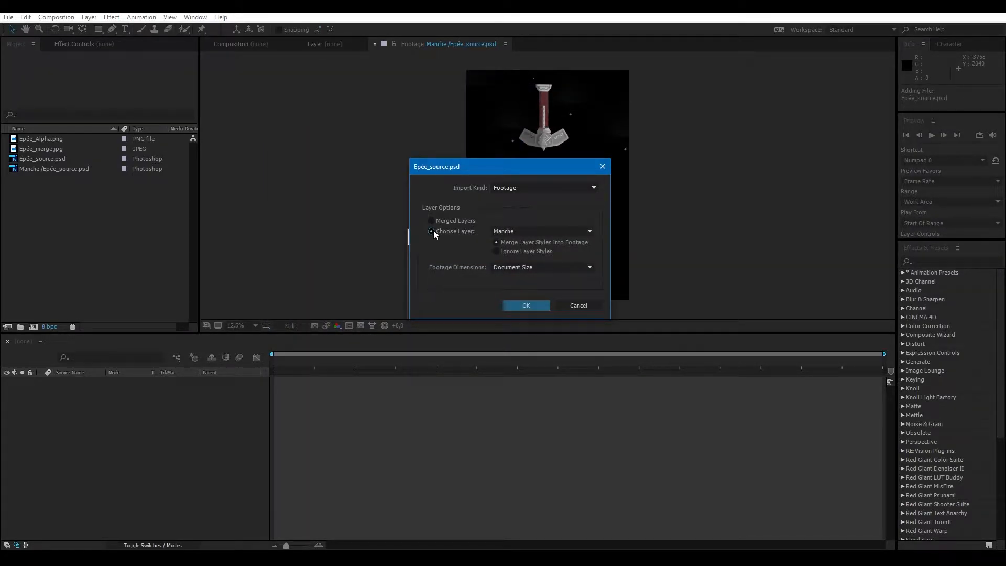
pyautogui.click(545, 269)
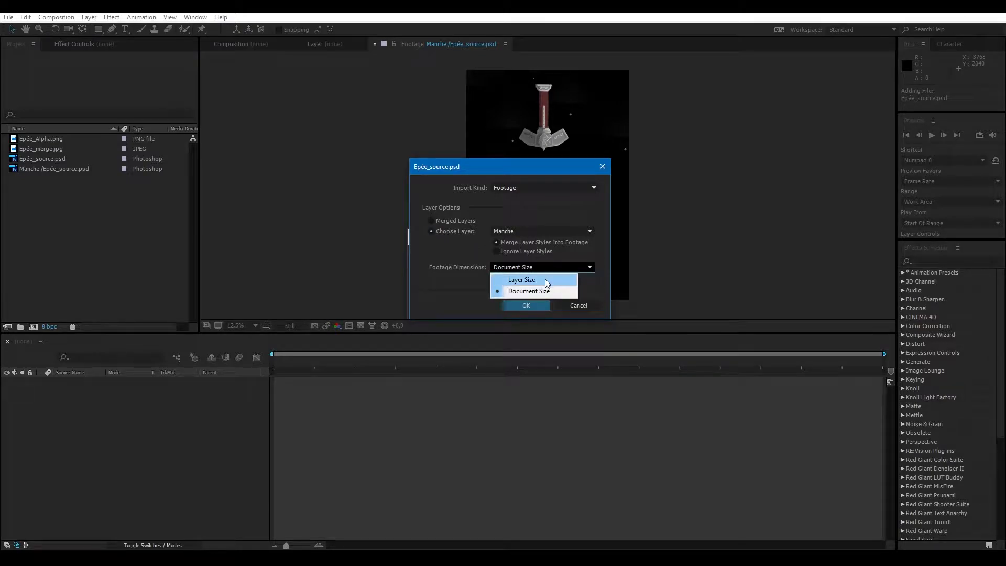
pyautogui.click(546, 283)
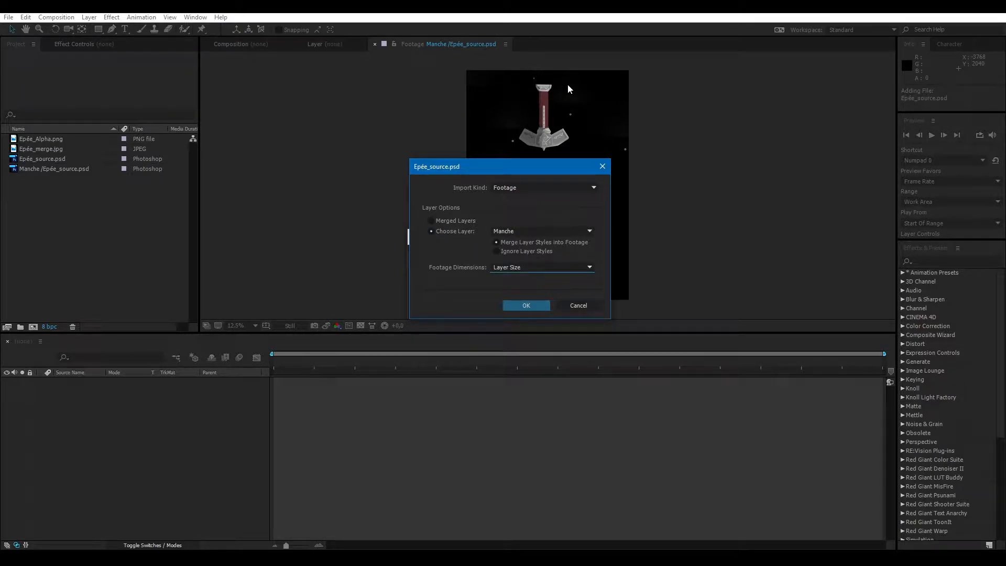
pyautogui.click(513, 305)
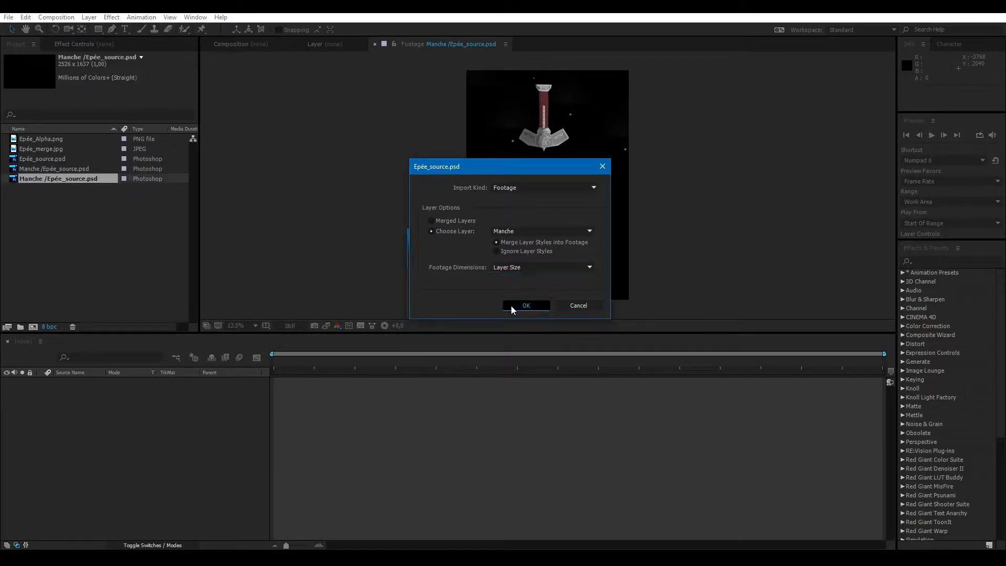
# - Open the Layer Size version of the Manche footage as a preview and examine its frame around the sword handle
pyautogui.doubleClick(53, 179)
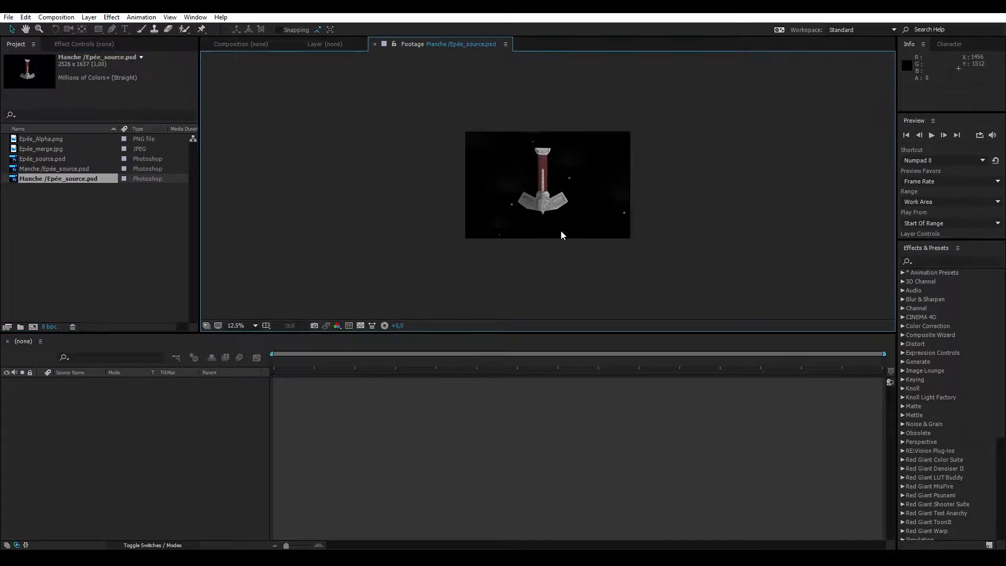
pyautogui.scroll(1, 561, 231)
pyautogui.press('space')
pyautogui.moveTo(554, 231); pyautogui.dragTo(552, 230)
pyautogui.scroll(-1, 546, 231)
pyautogui.press('space')
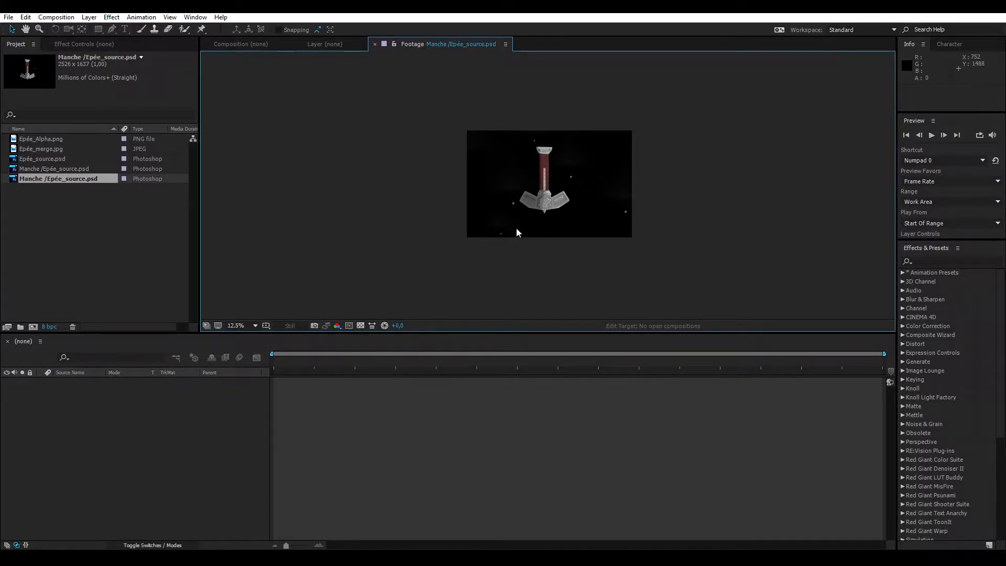
# - Import only the Lame layer of Epée_source as Footage at Layer Size, and open it as a footage preview
pyautogui.click(60, 220)
pyautogui.doubleClick(61, 221)
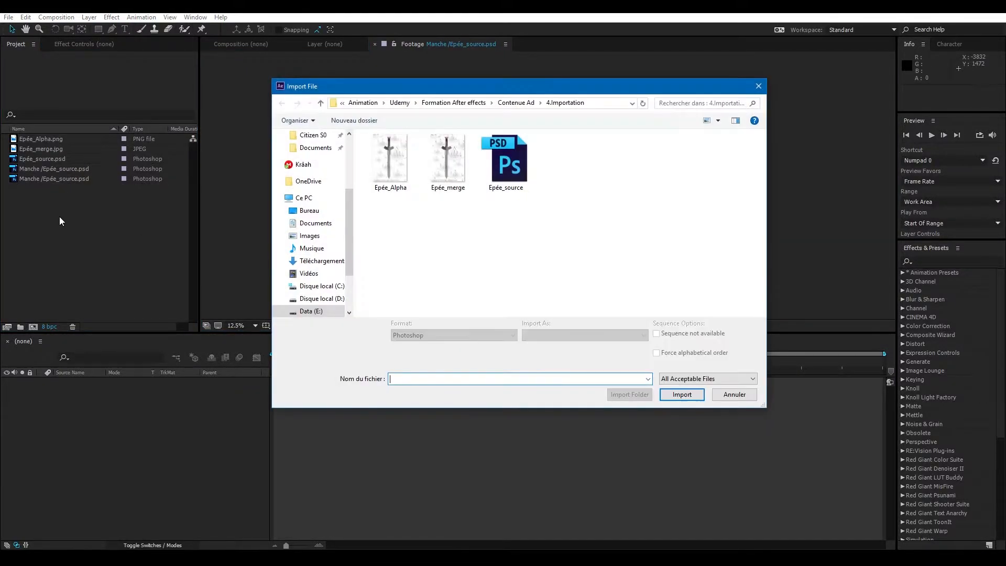
pyautogui.click(505, 162)
pyautogui.click(691, 386)
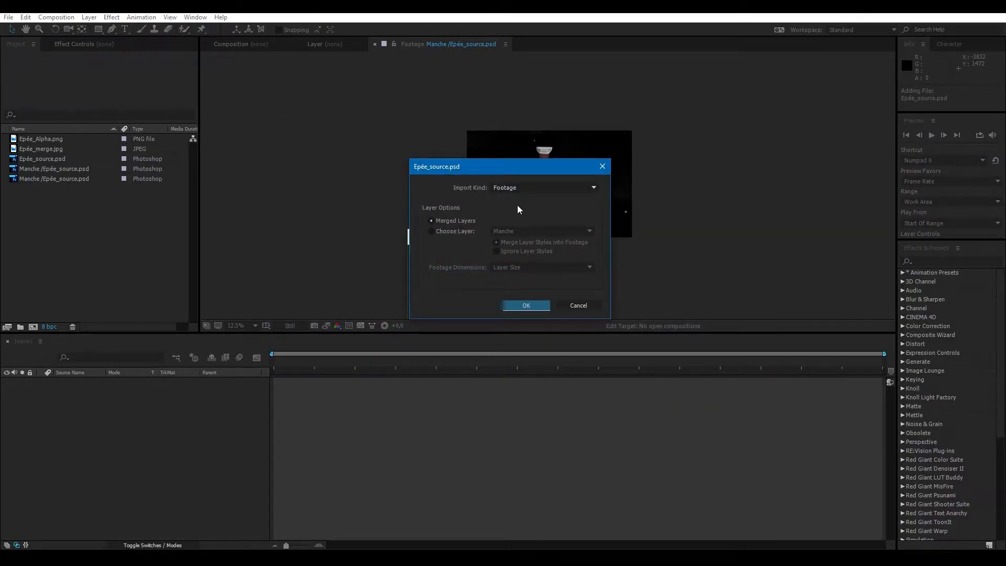
pyautogui.click(431, 231)
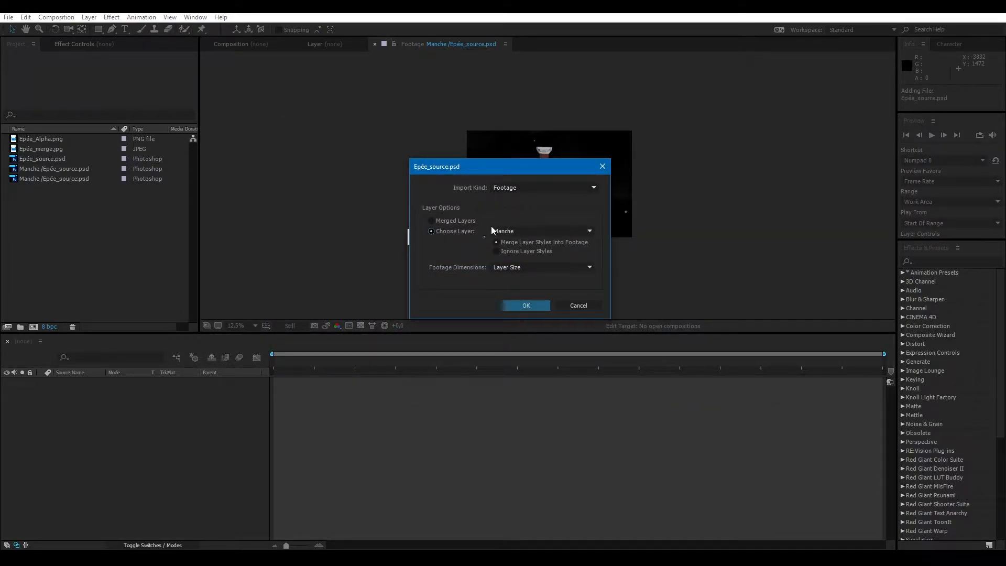
pyautogui.click(520, 231)
pyautogui.click(523, 254)
pyautogui.click(523, 267)
pyautogui.click(523, 281)
pyautogui.click(526, 304)
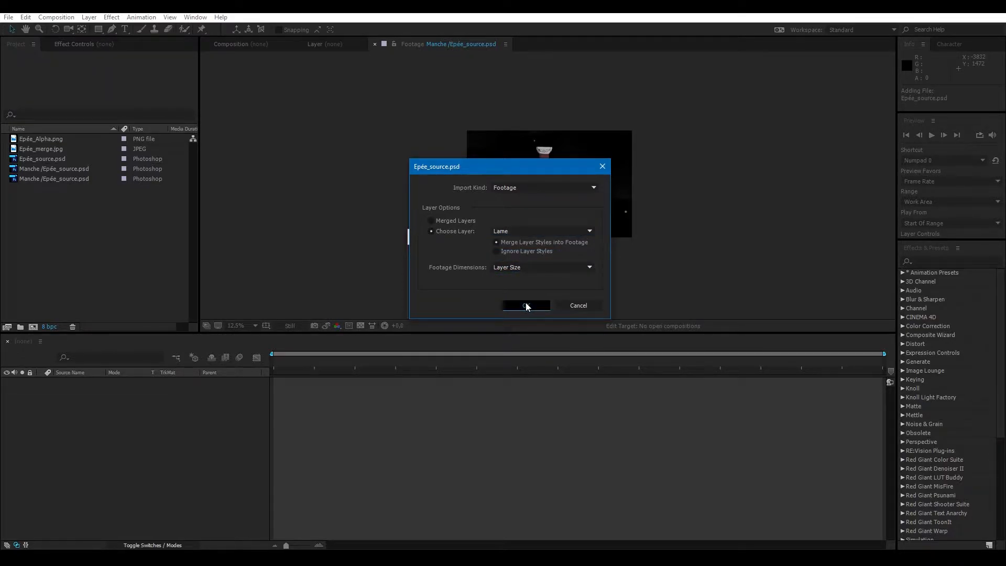
pyautogui.click(42, 209)
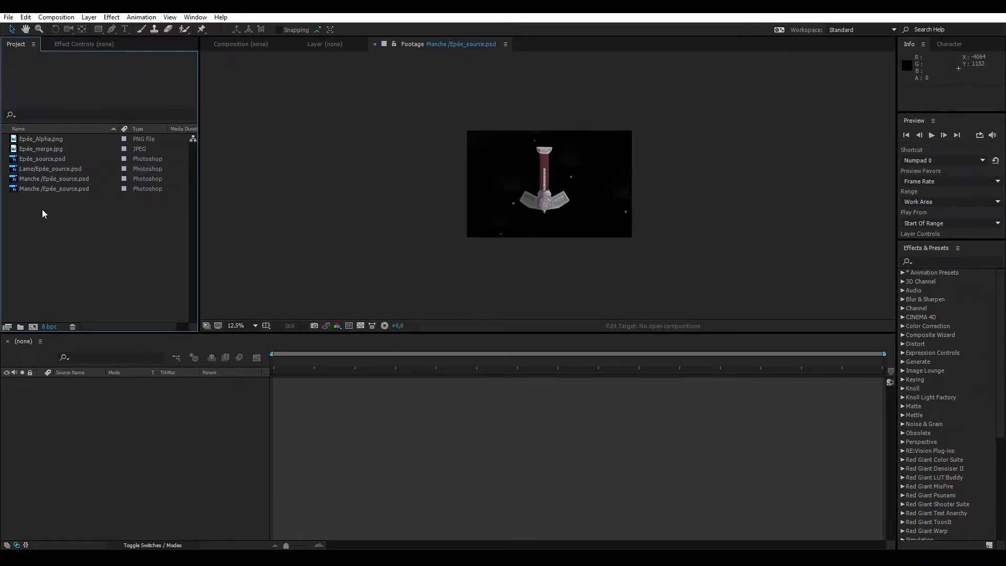
pyautogui.doubleClick(41, 171)
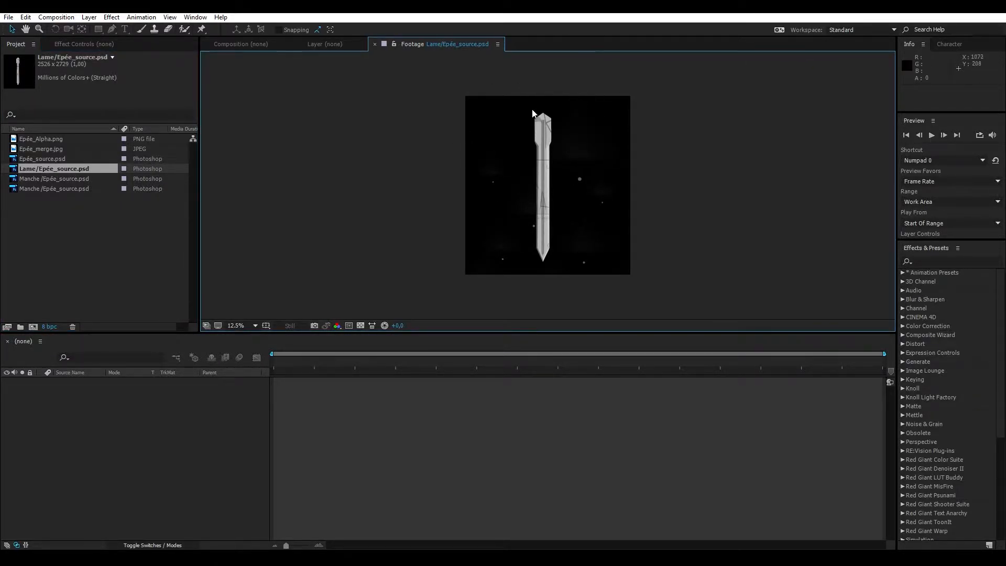
# - Import Epée_source as a Composition with Merge Layer Styles into Footage
pyautogui.click(137, 239)
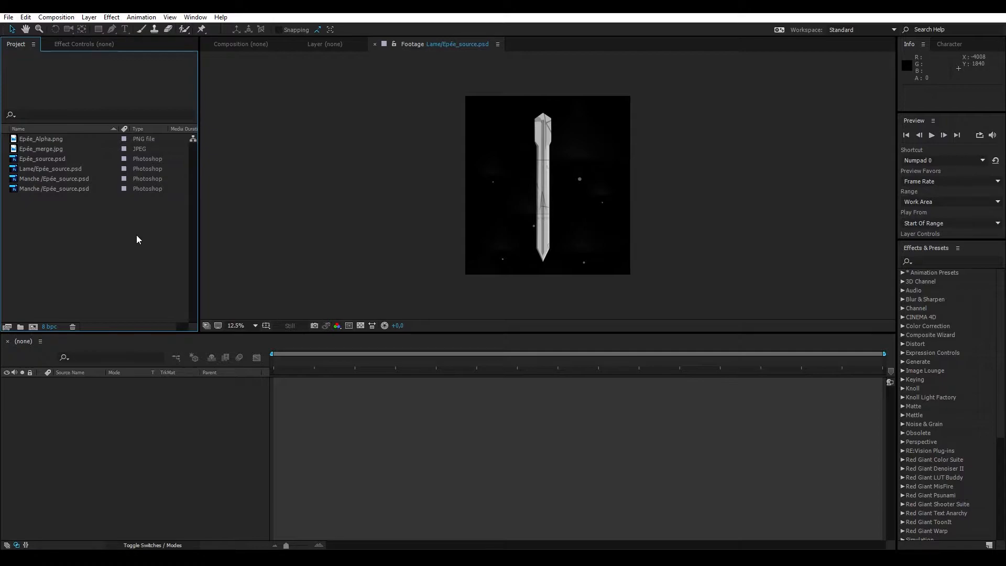
pyautogui.doubleClick(83, 228)
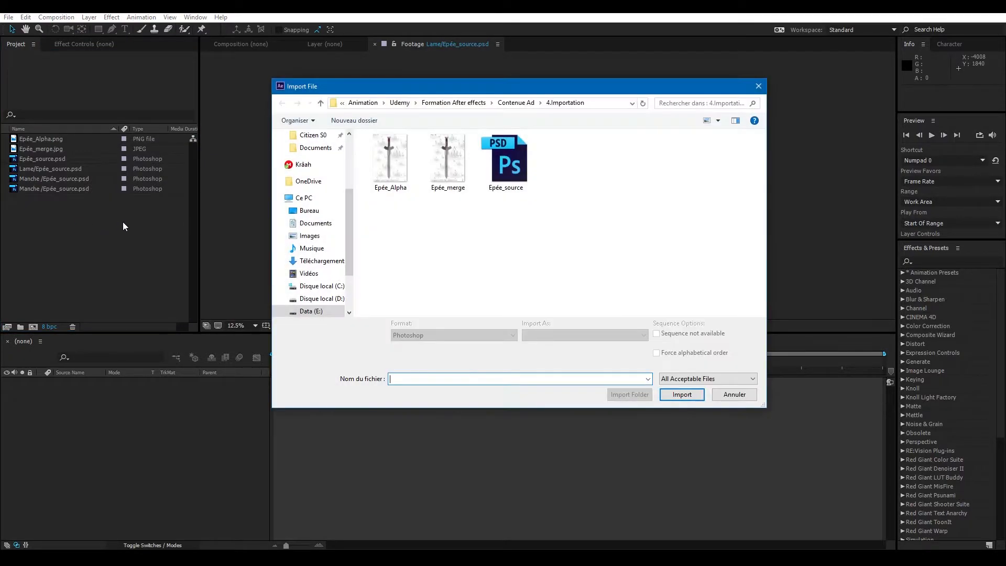
pyautogui.click(506, 165)
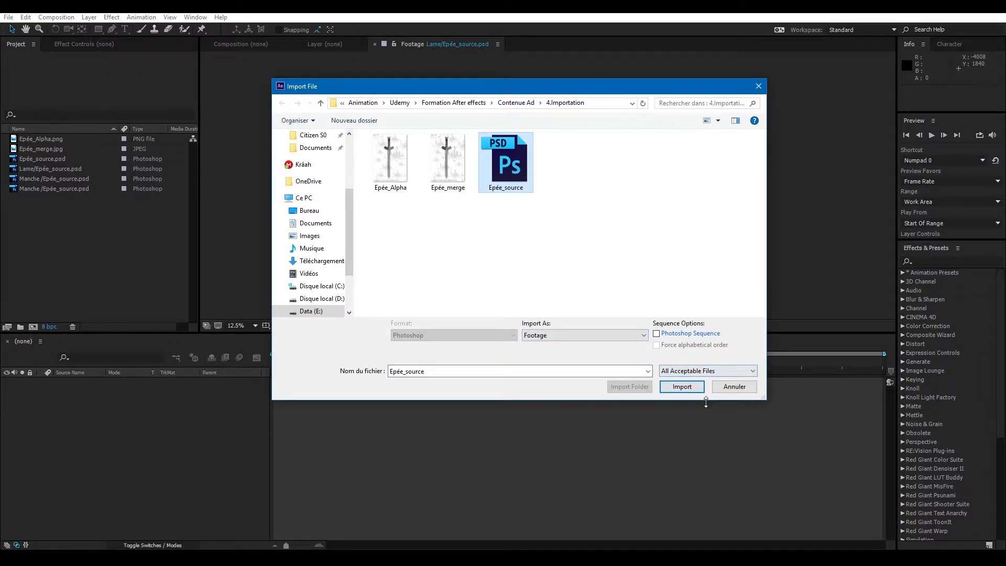
pyautogui.click(691, 386)
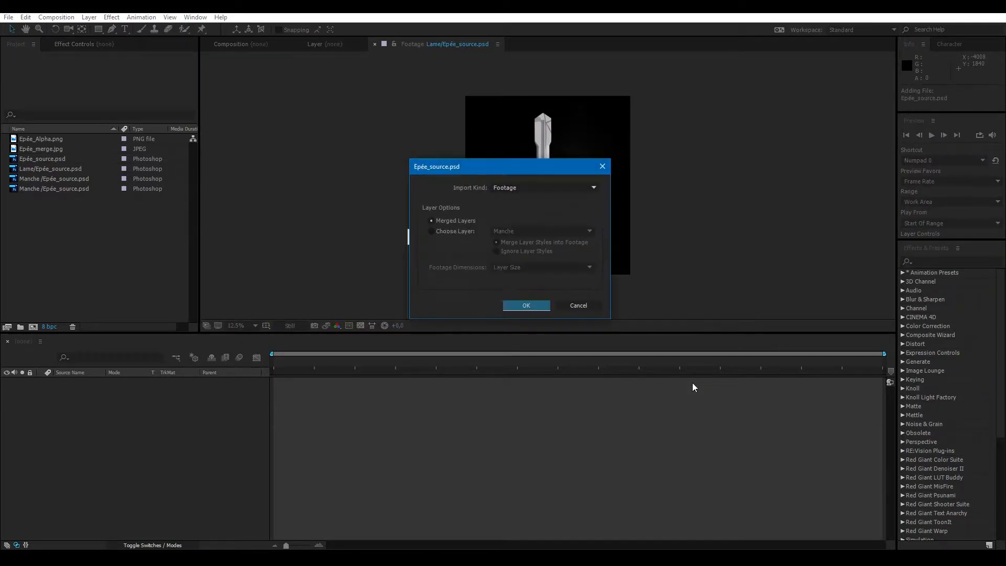
pyautogui.click(551, 190)
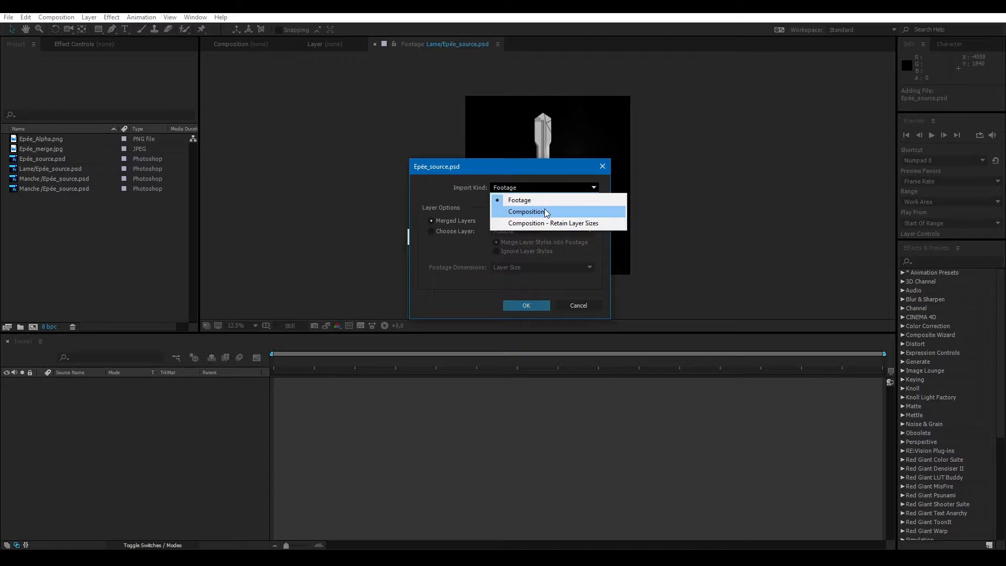
pyautogui.click(545, 210)
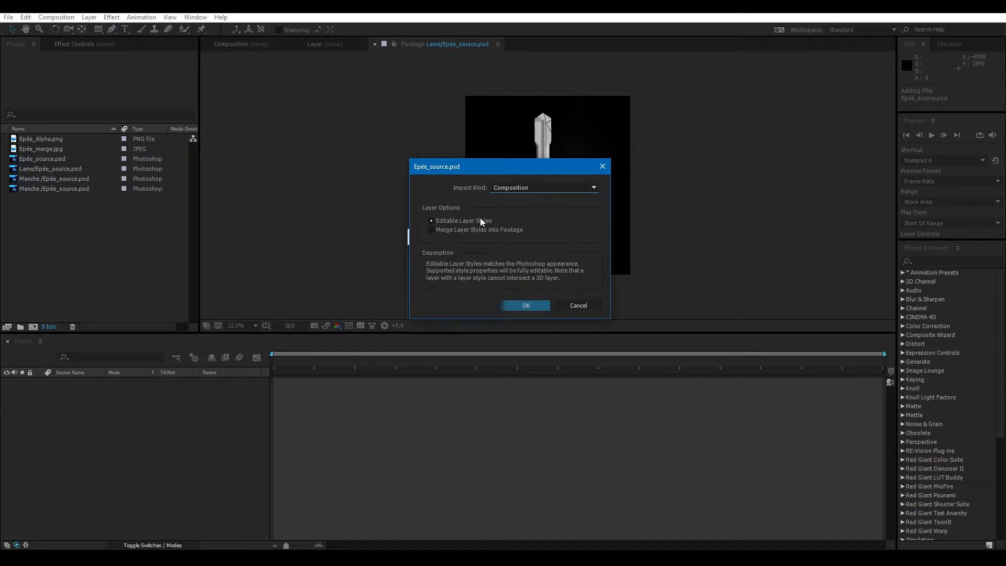
pyautogui.click(457, 231)
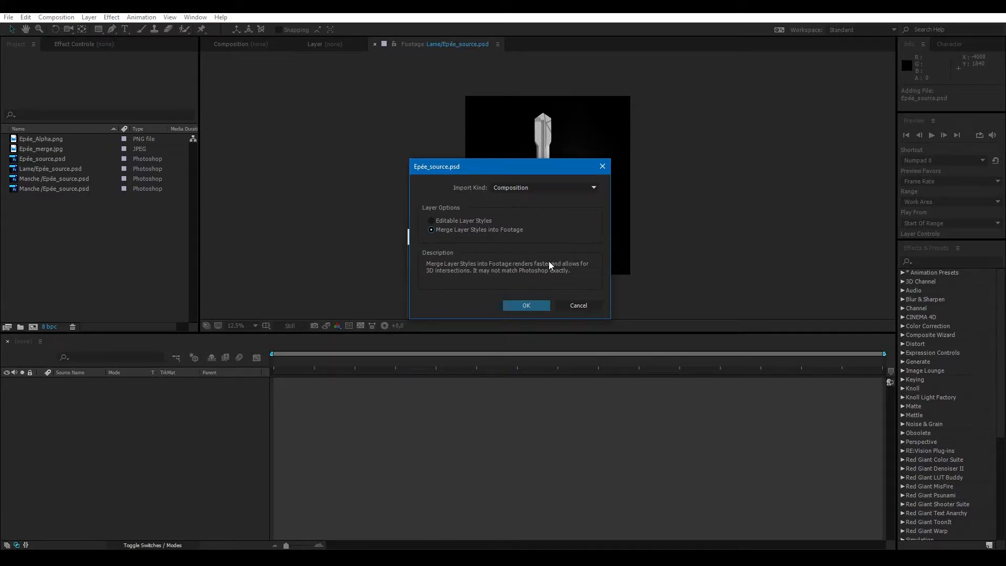
pyautogui.click(526, 305)
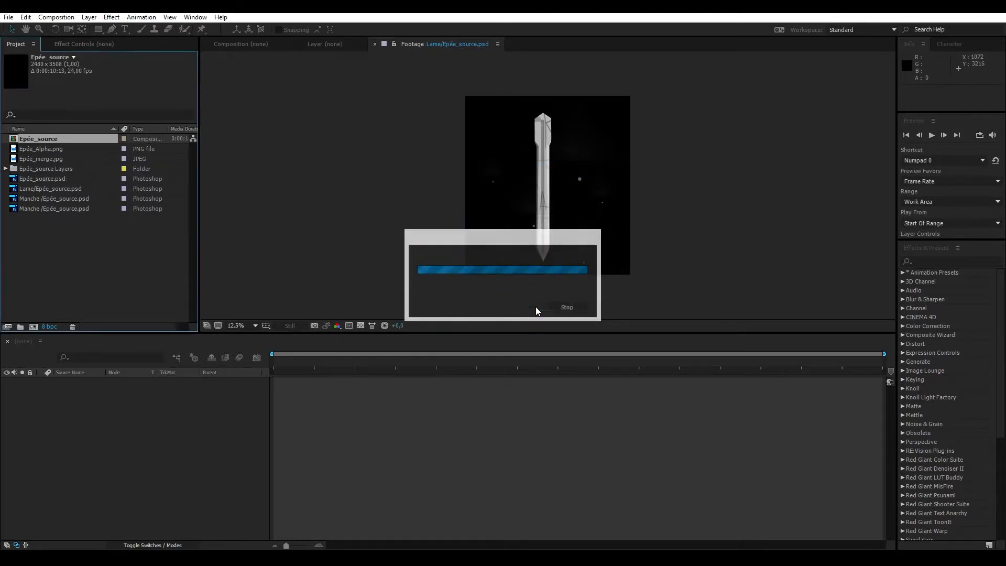
# - Open the imported Epée_source composition to show the whole sword and its separate layers
pyautogui.click(24, 160)
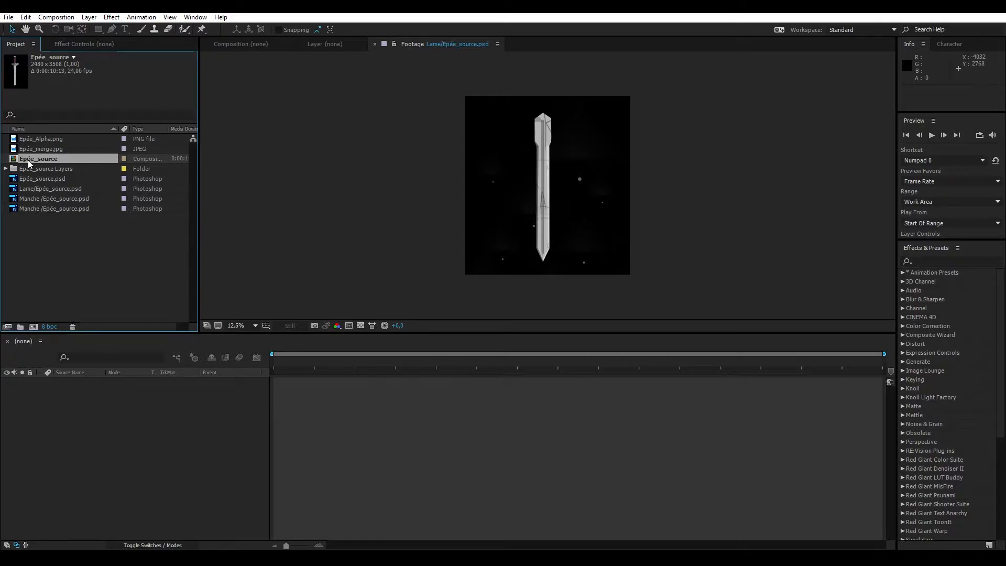
pyautogui.doubleClick(27, 159)
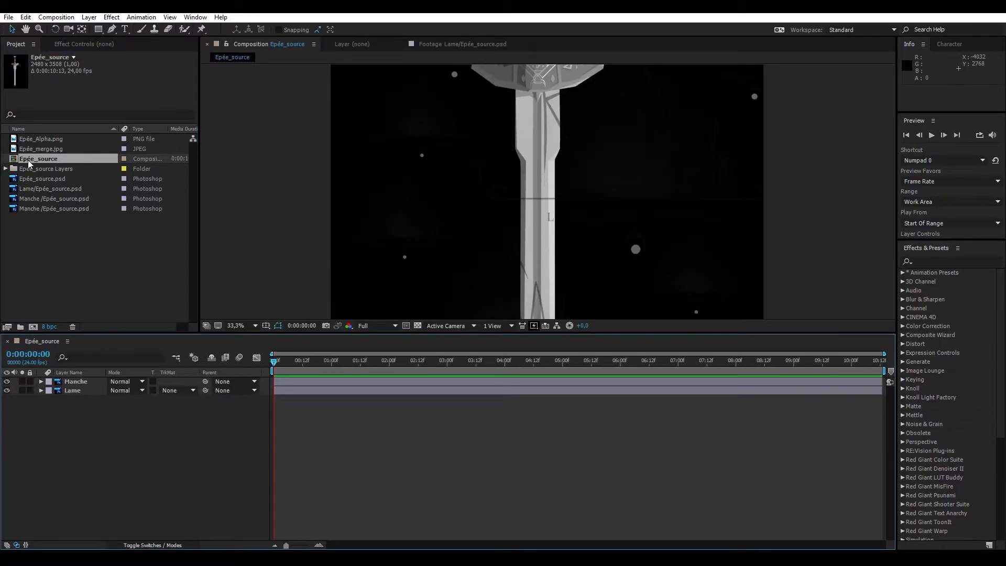
pyautogui.scroll(-2, 521, 137)
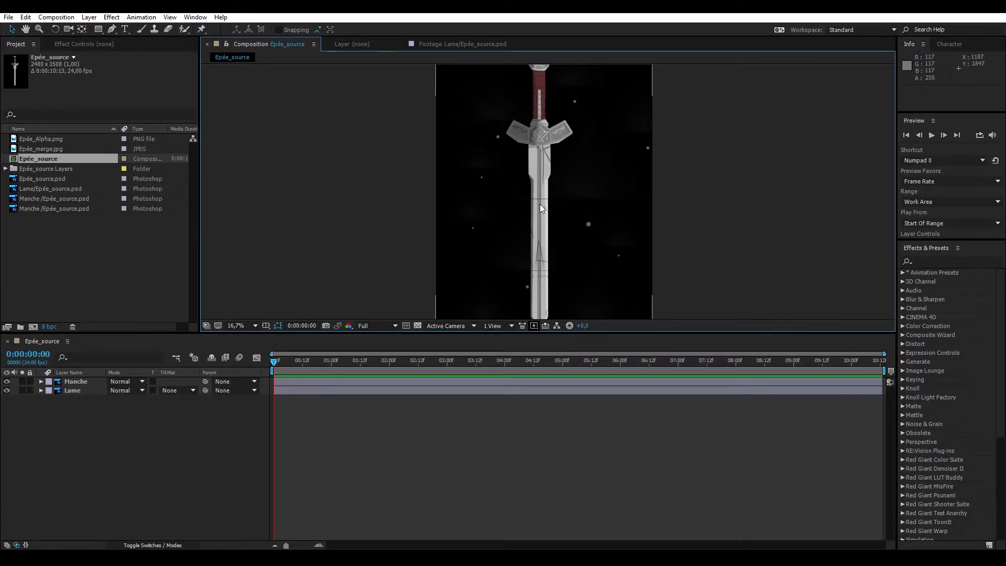
pyautogui.scroll(-2, 539, 203)
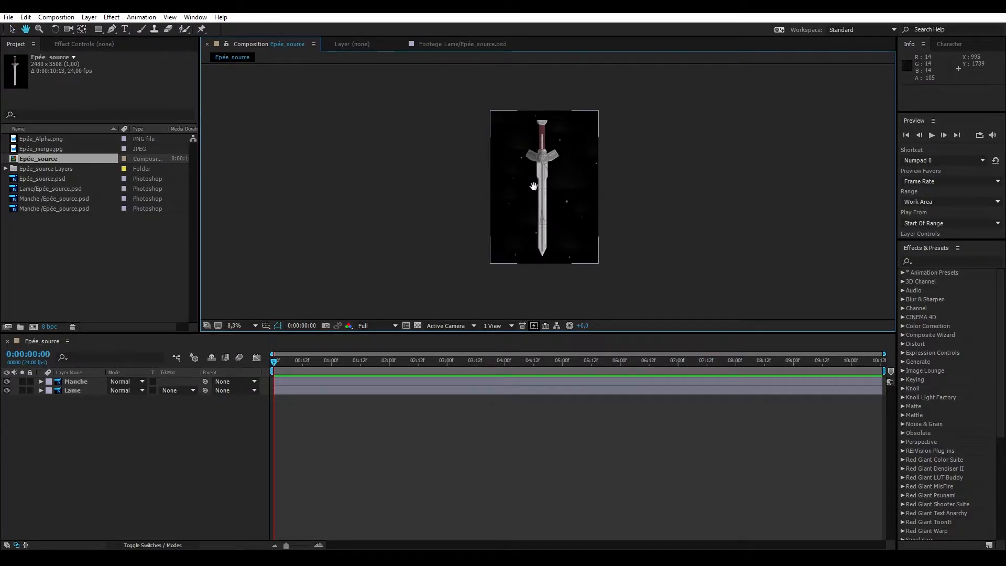
# - Separate the sword parts in the composition by moving the Manche layer left and the Lame layer about 204 px right
pyautogui.click(541, 171)
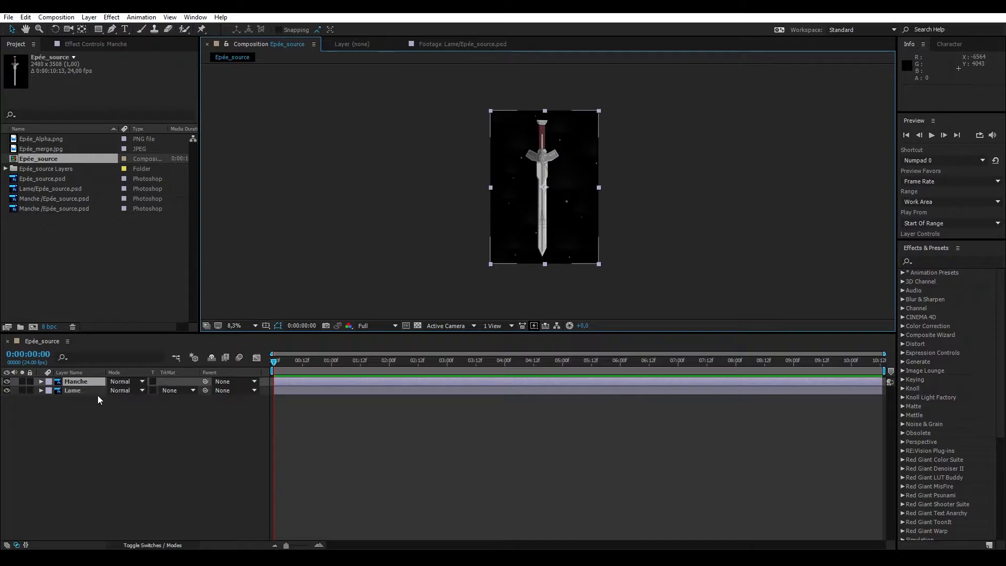
pyautogui.click(76, 391)
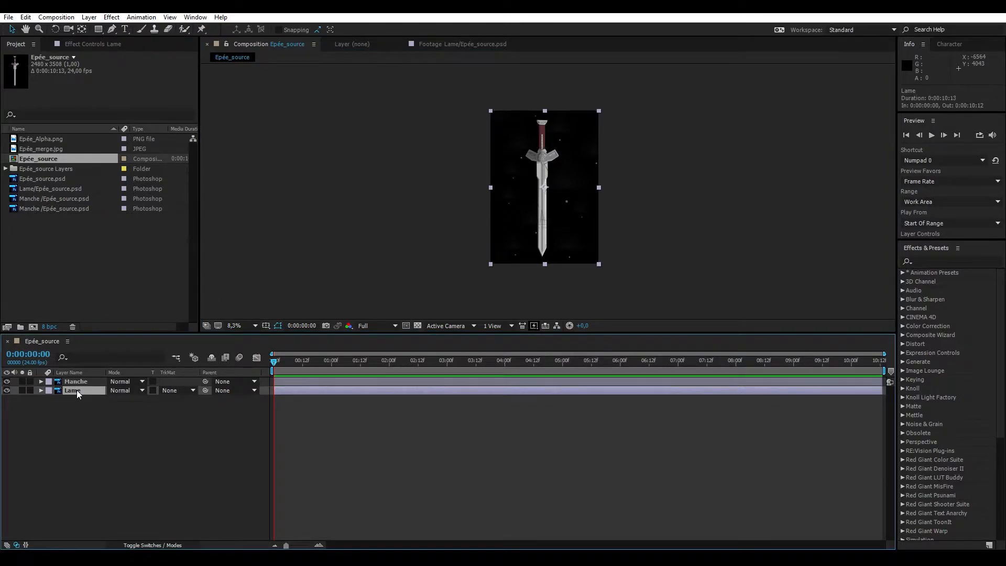
pyautogui.click(77, 382)
pyautogui.moveTo(539, 209); pyautogui.dragTo(557, 231)
pyautogui.click(93, 392)
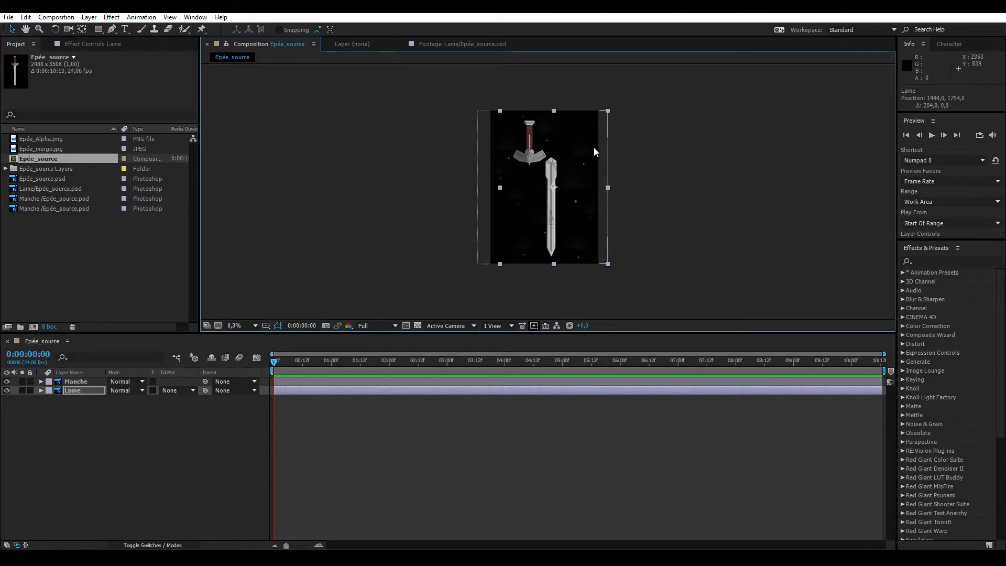
# - Import Epée_source once more as Composition - Retain Layer Sizes, with Merge Layer Styles into Footage
pyautogui.doubleClick(99, 243)
pyautogui.click(507, 157)
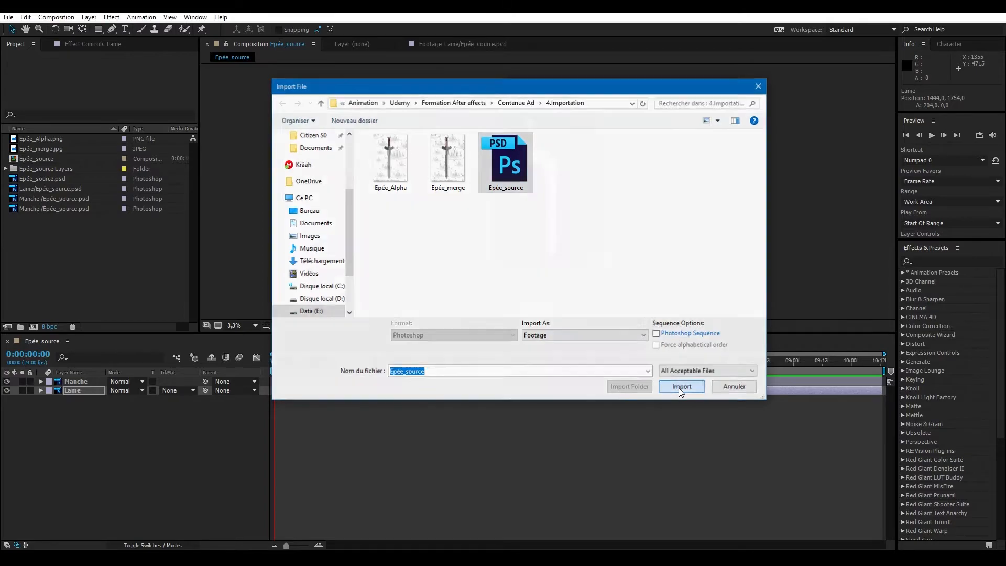
pyautogui.click(680, 388)
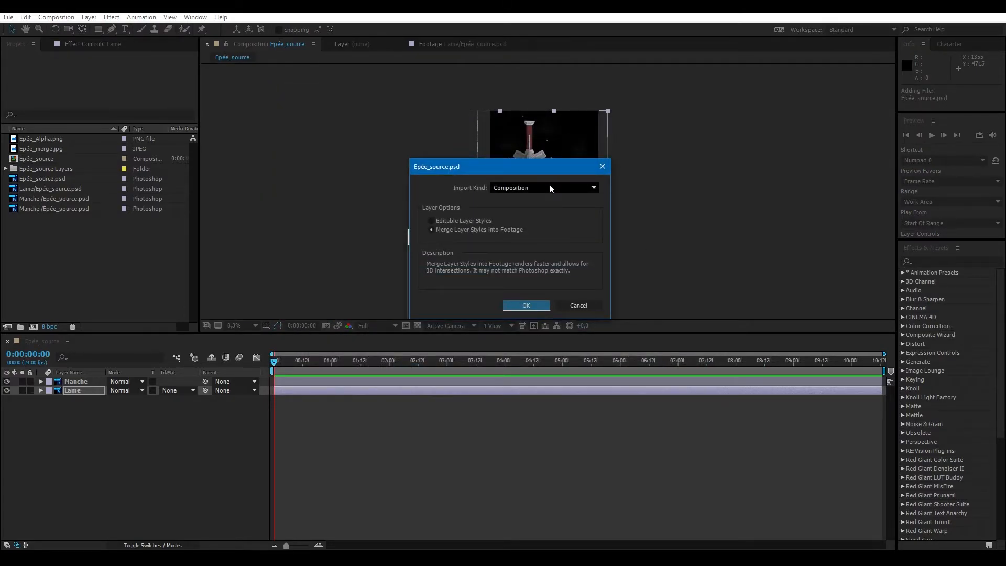
pyautogui.click(549, 184)
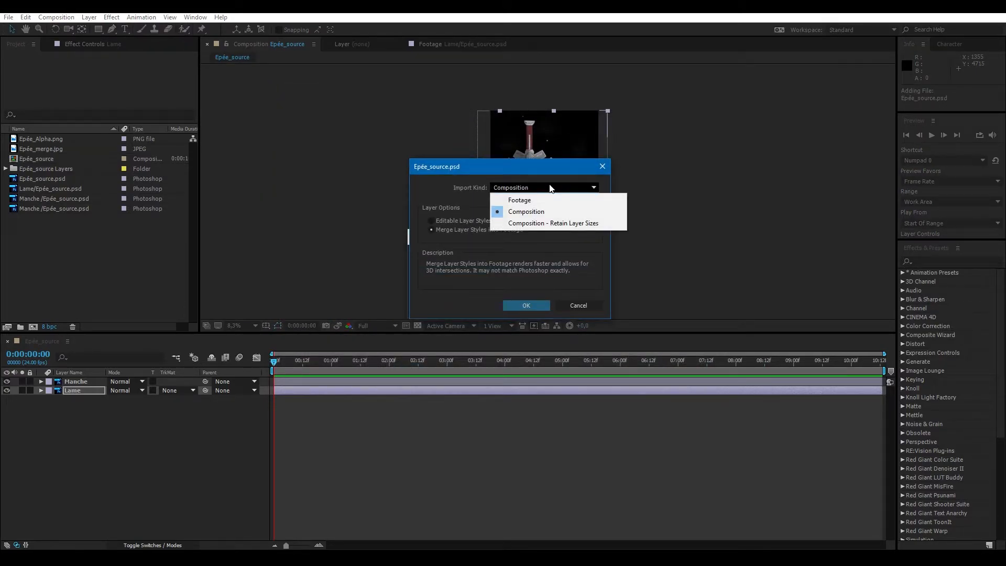
pyautogui.click(564, 223)
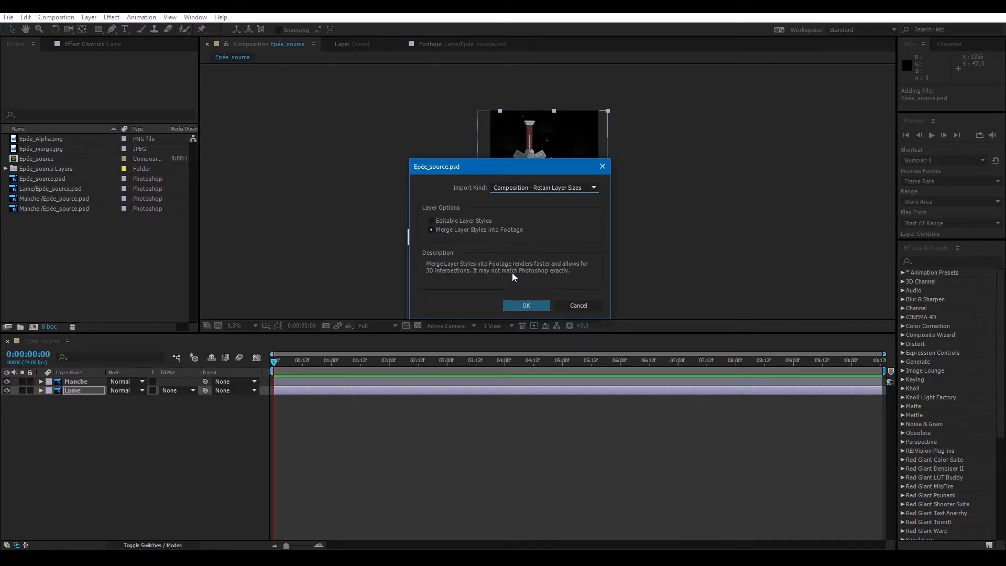
pyautogui.click(531, 305)
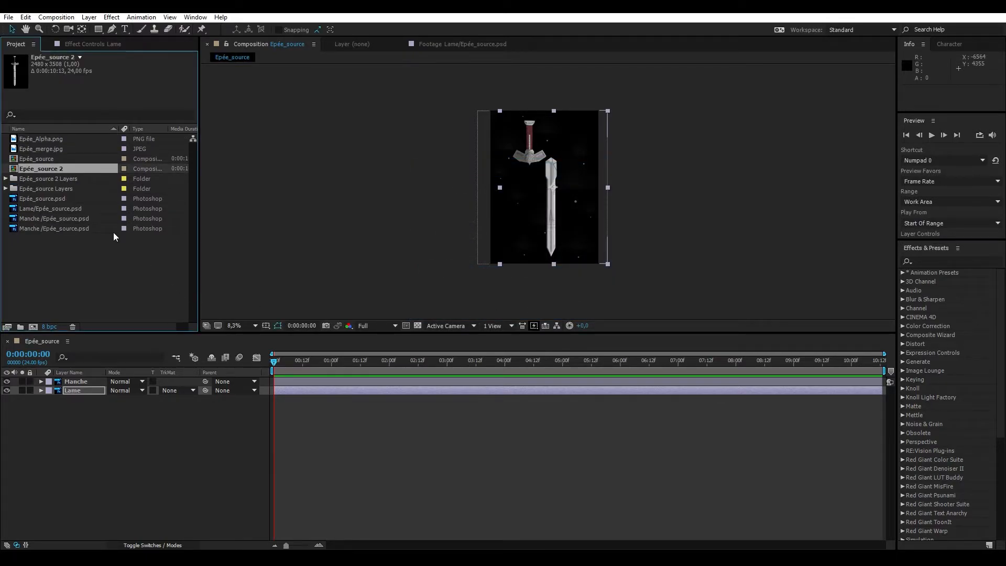
# - Open the Epée_source 2 composition and move its Manche layer left, away from the blade
pyautogui.doubleClick(55, 171)
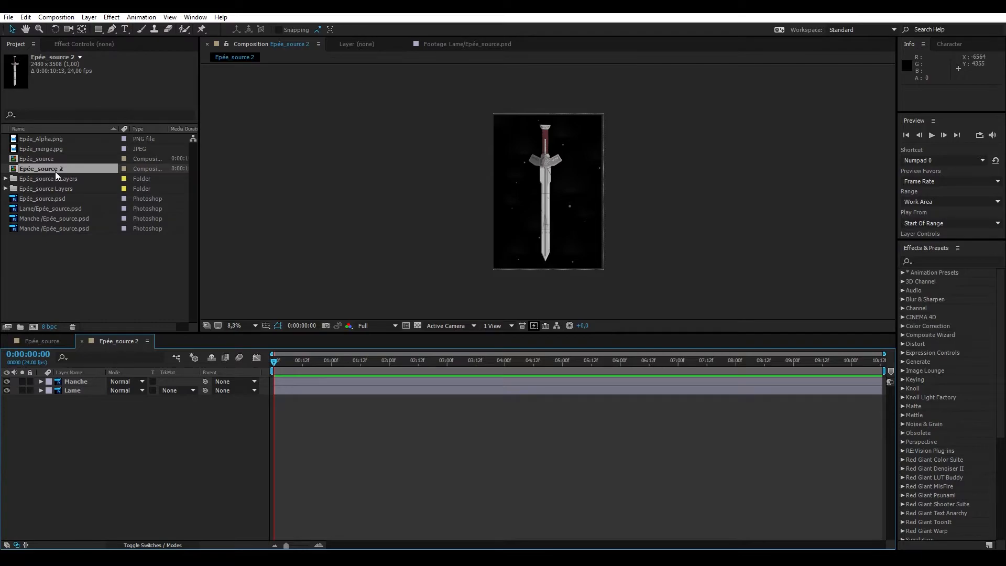
pyautogui.click(558, 138)
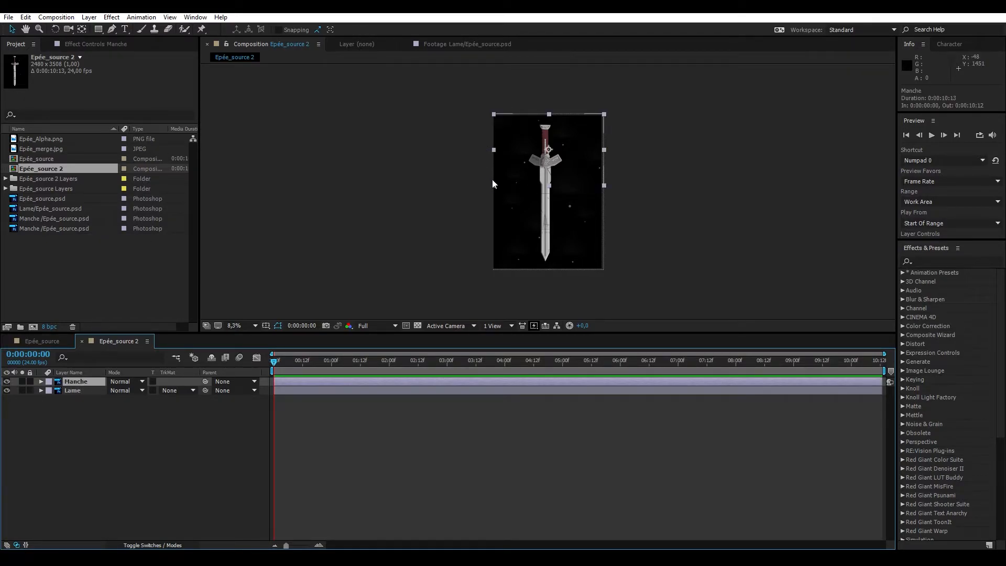
pyautogui.moveTo(571, 175); pyautogui.dragTo(545, 175)
# - Move the Lame layer right, clear of the handle, to a position of about 1809, 2182.5
pyautogui.click(99, 391)
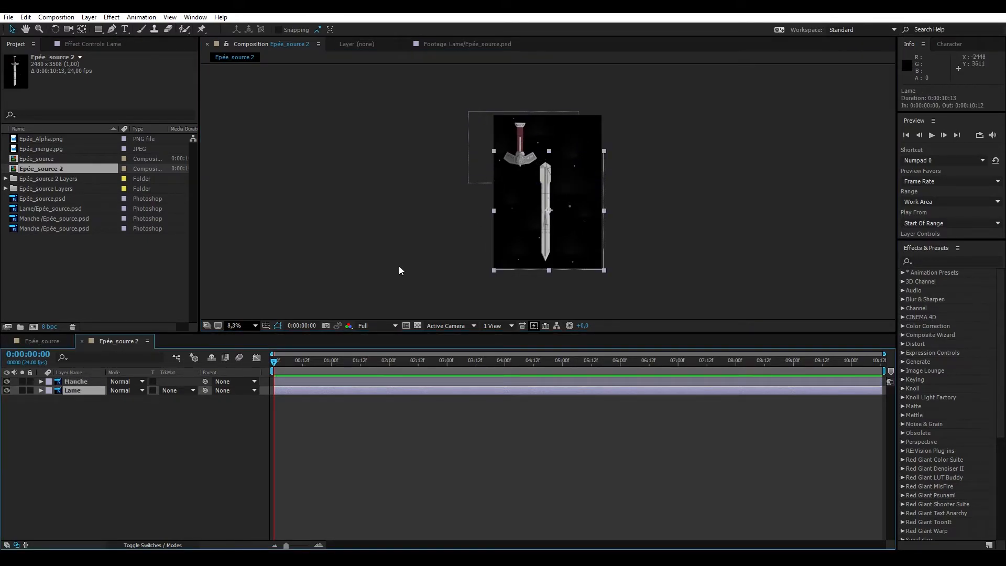
pyautogui.moveTo(534, 238); pyautogui.dragTo(547, 236)
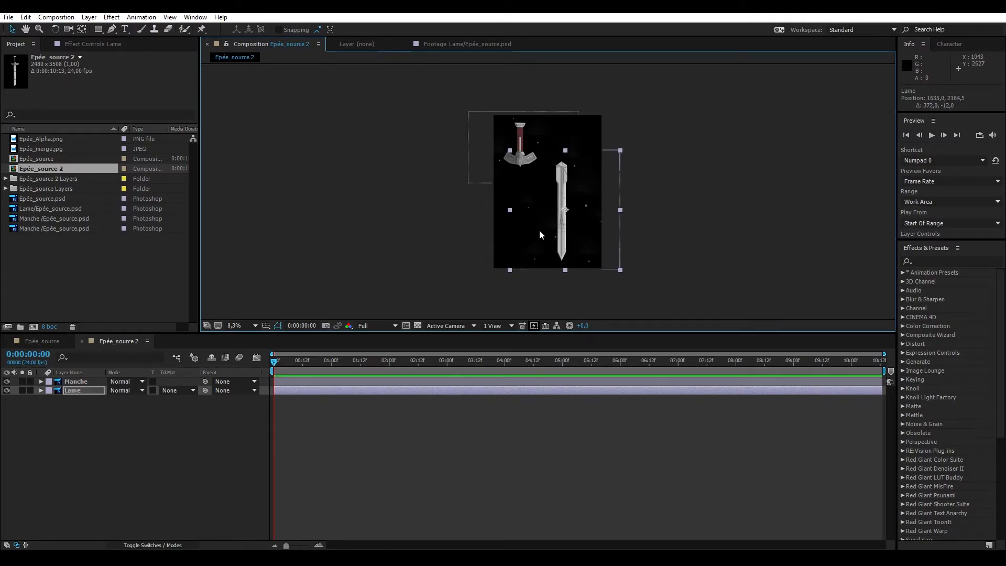
pyautogui.scroll(2, 540, 235)
pyautogui.moveTo(577, 229); pyautogui.dragTo(586, 231)
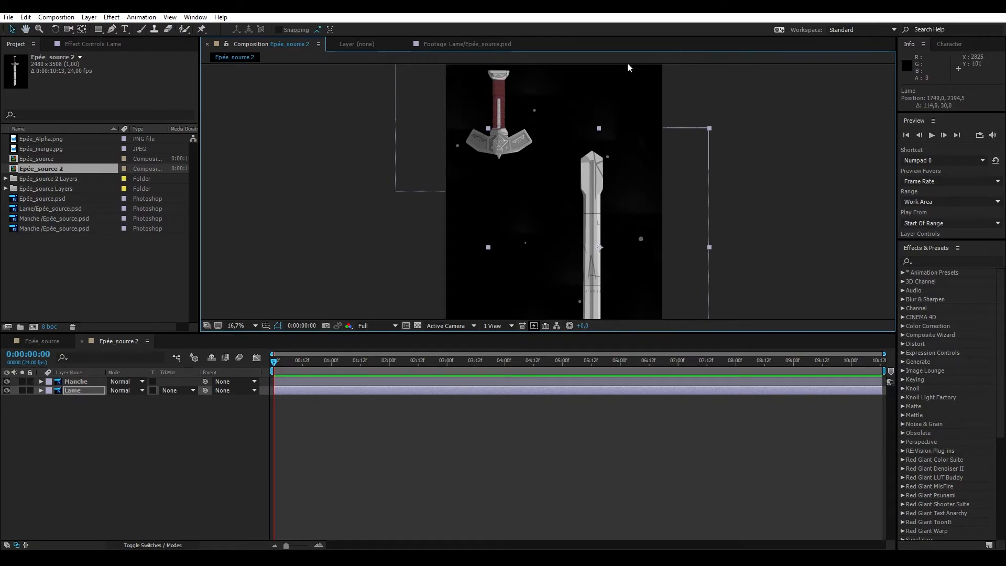
pyautogui.moveTo(584, 222); pyautogui.dragTo(578, 241)
pyautogui.scroll(-1, 597, 218)
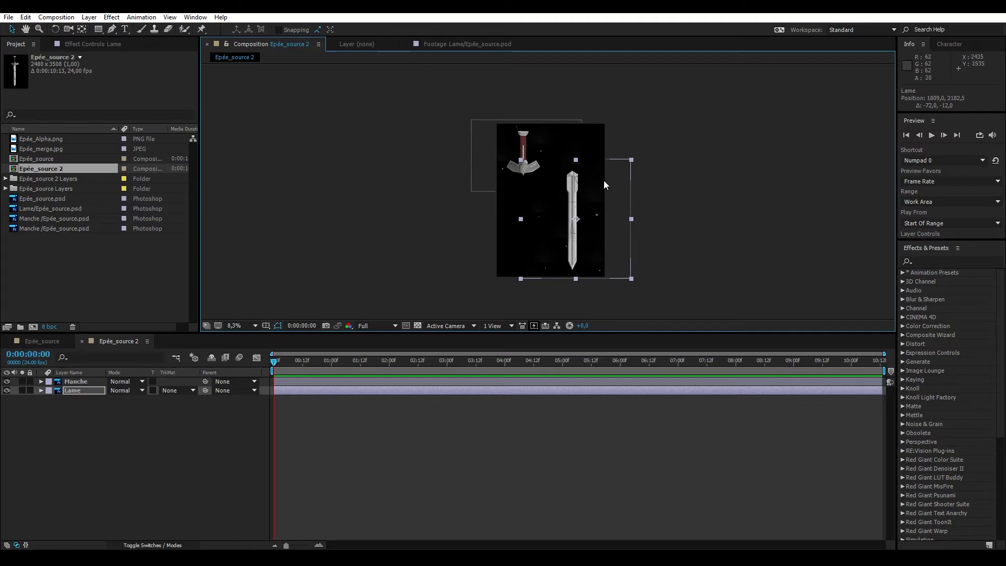
# - Nudge the Manche layer slightly up and to the right, and leave no layer selected
pyautogui.click(512, 144)
pyautogui.moveTo(519, 158); pyautogui.dragTo(520, 156)
pyautogui.click(441, 247)
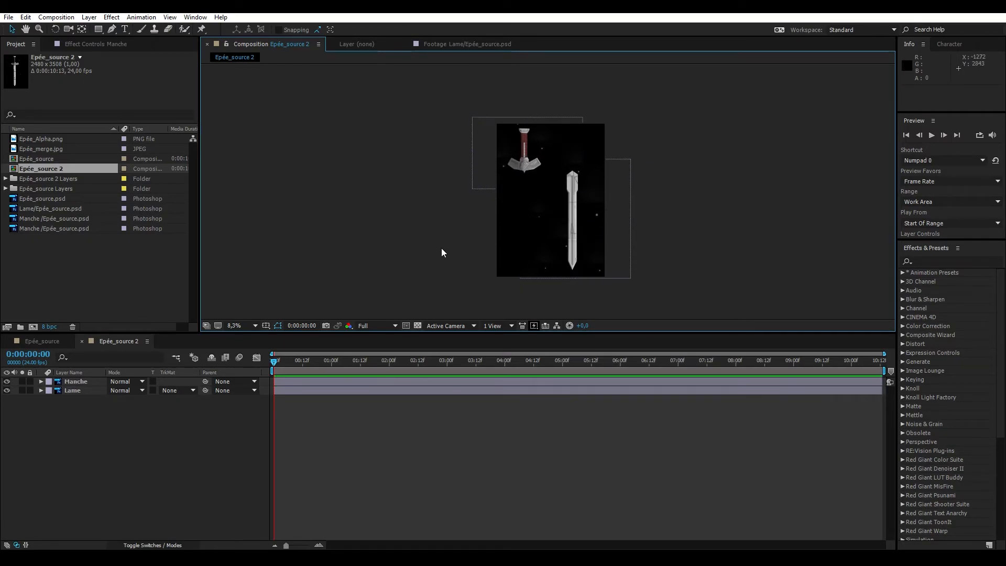